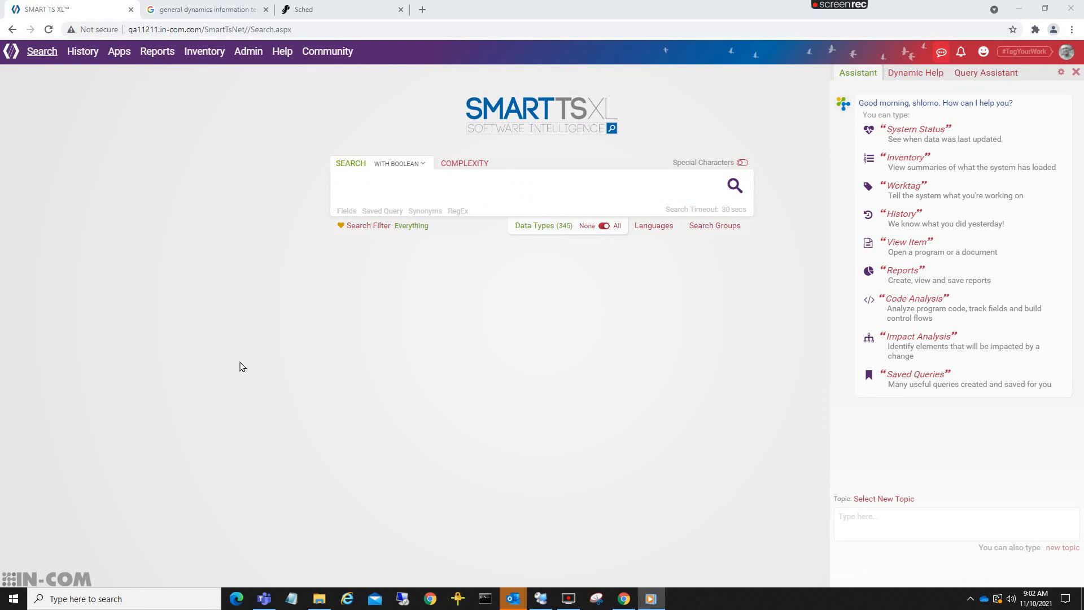
- Close the Assistant, run the search (dataname CONTAINS (tt*)) on all data types, and look through the matching documents
left_click(1076, 72)
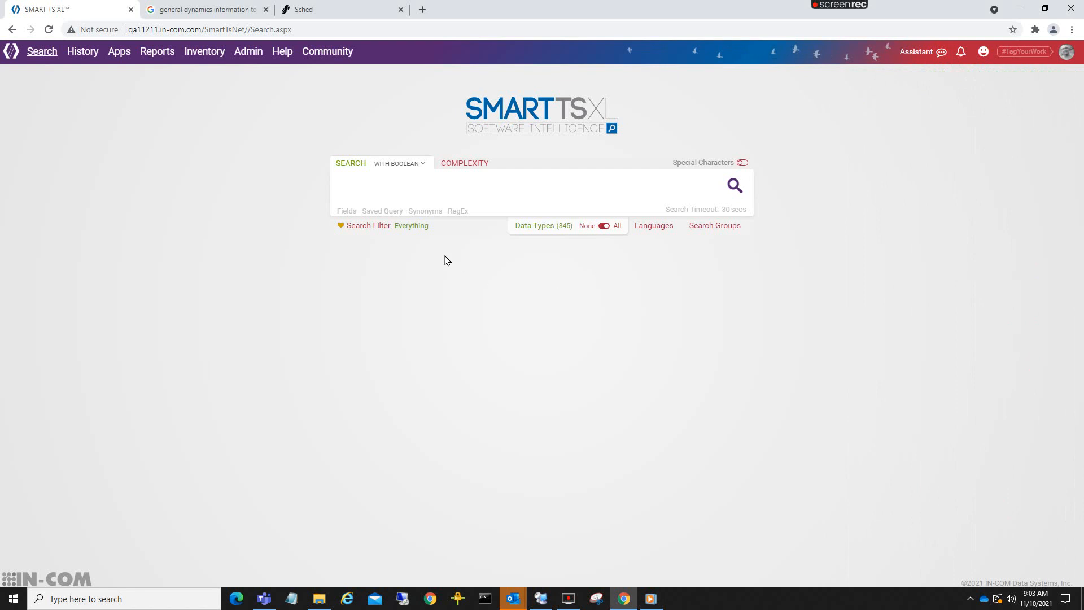
left_click(383, 189)
type("dataname CONTAINS (")
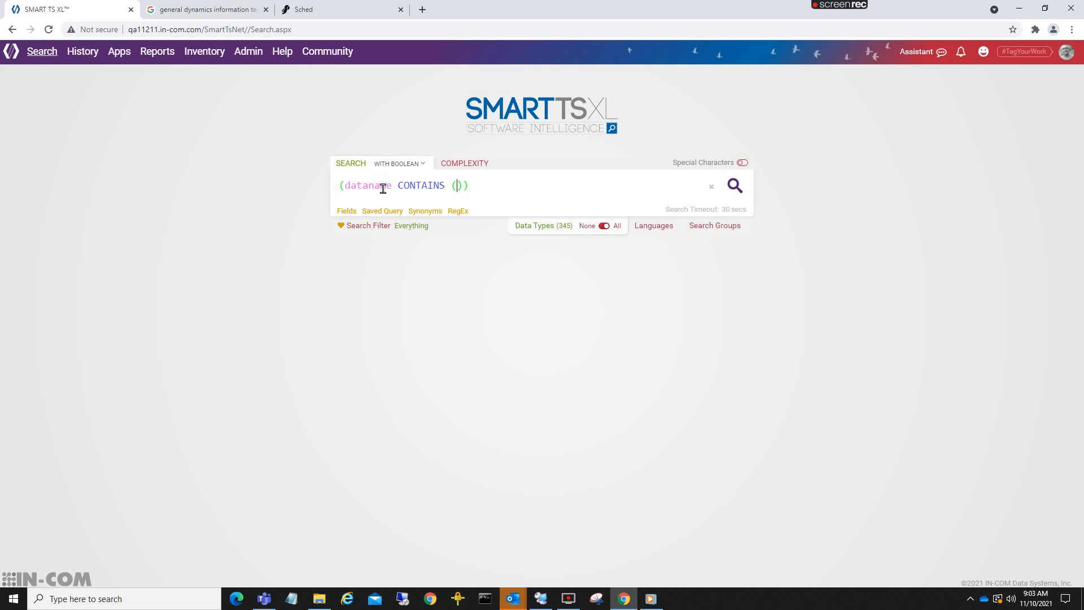
type("tt*")
left_click(734, 185)
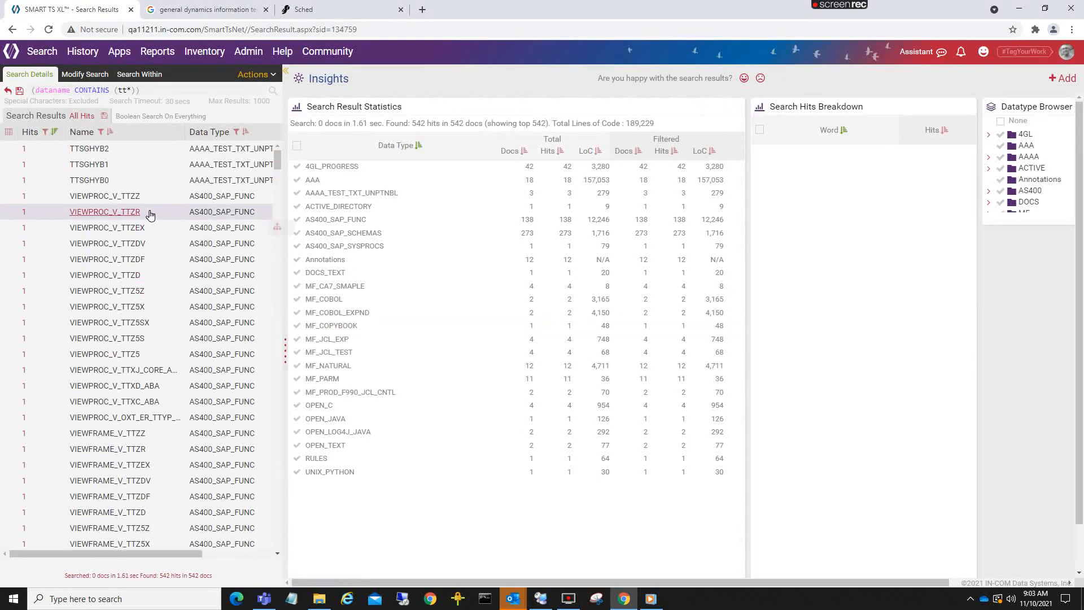
scroll(136, 316, "down", 7)
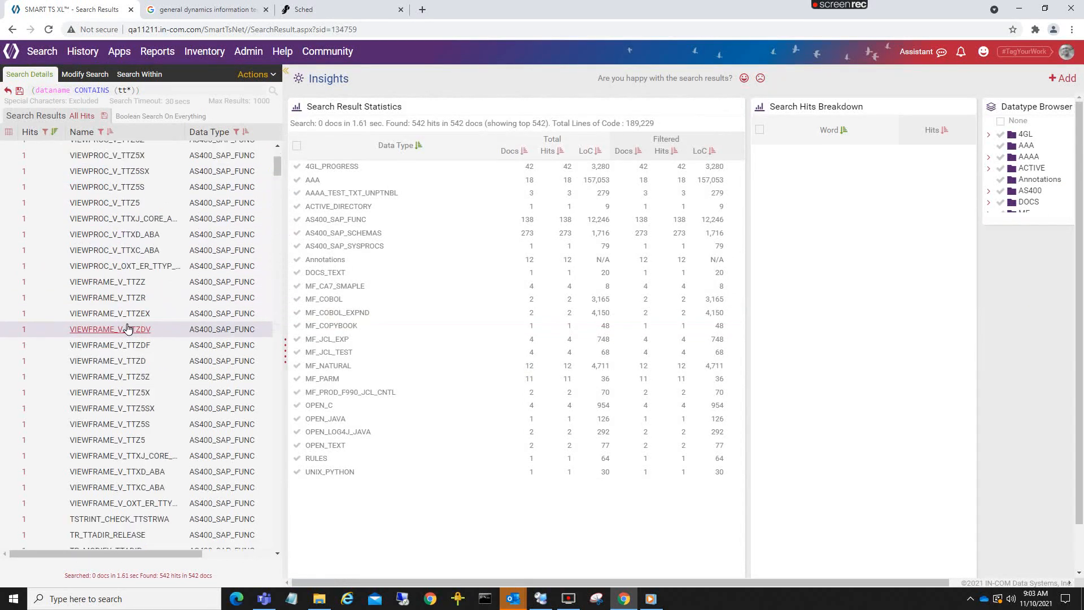
scroll(137, 382, "down", 4)
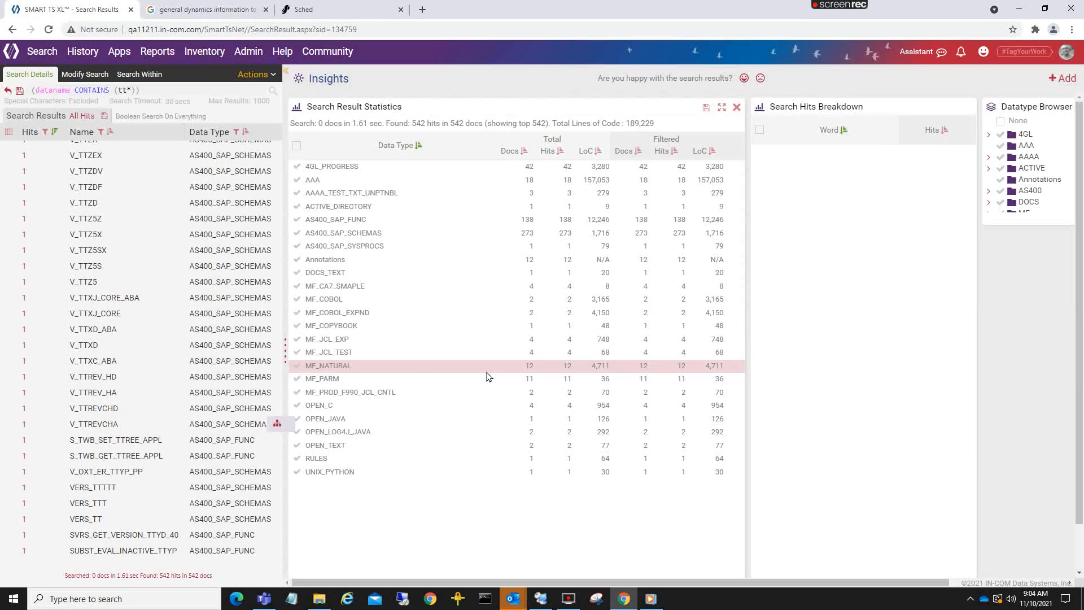
- Start a new search and look for CREDIT CARD across all data types
left_click(29, 58)
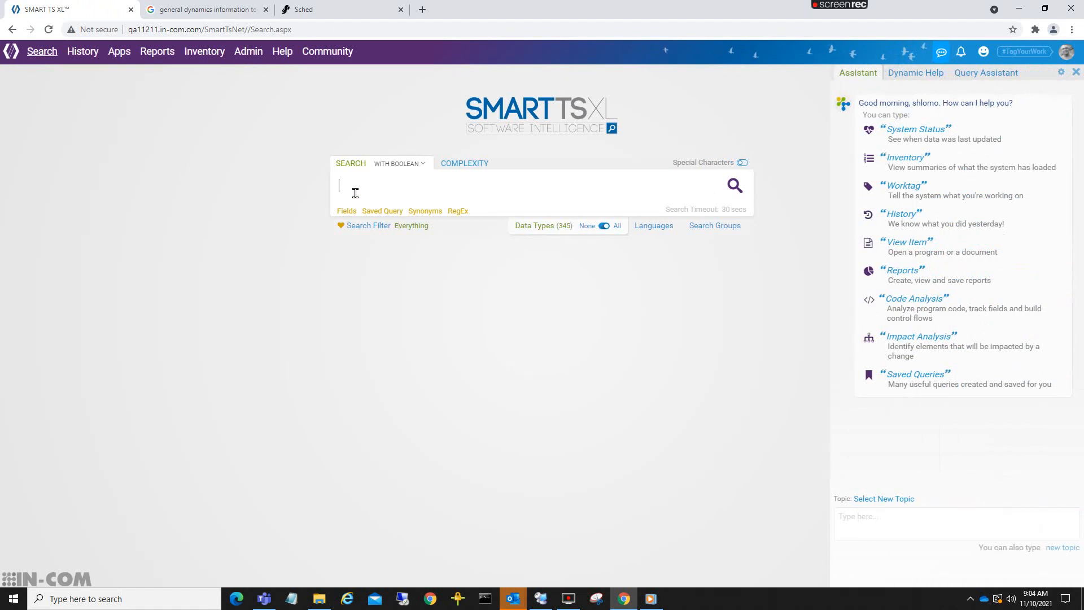
type("CREDIT A")
key("BackSpace")
type("CARD")
left_click(734, 184)
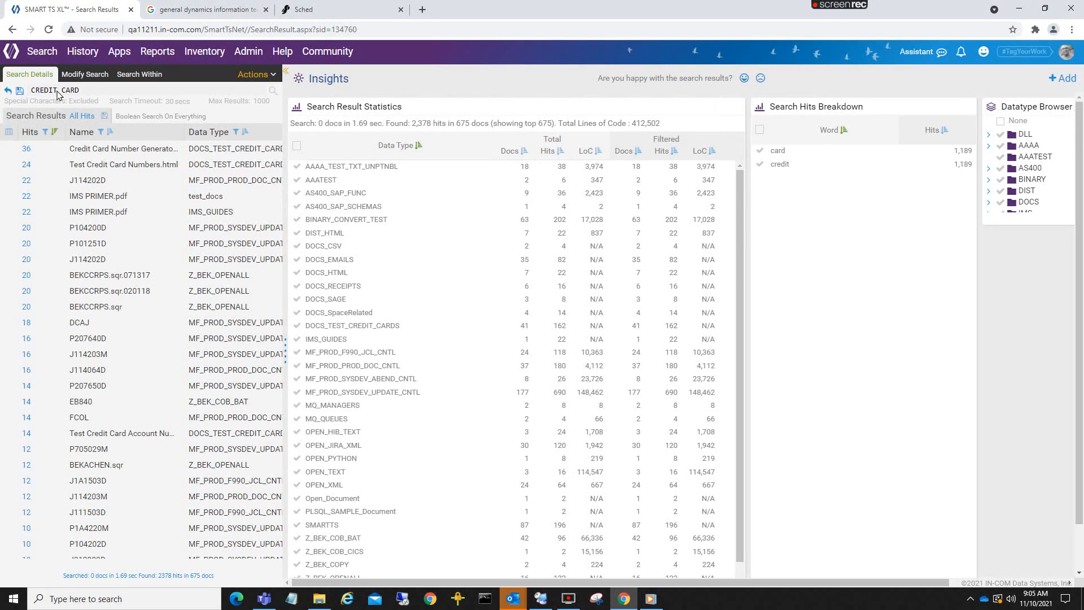
- Start a new search, close the Assistant, and enter TAX-AMT as the query
left_click(35, 53)
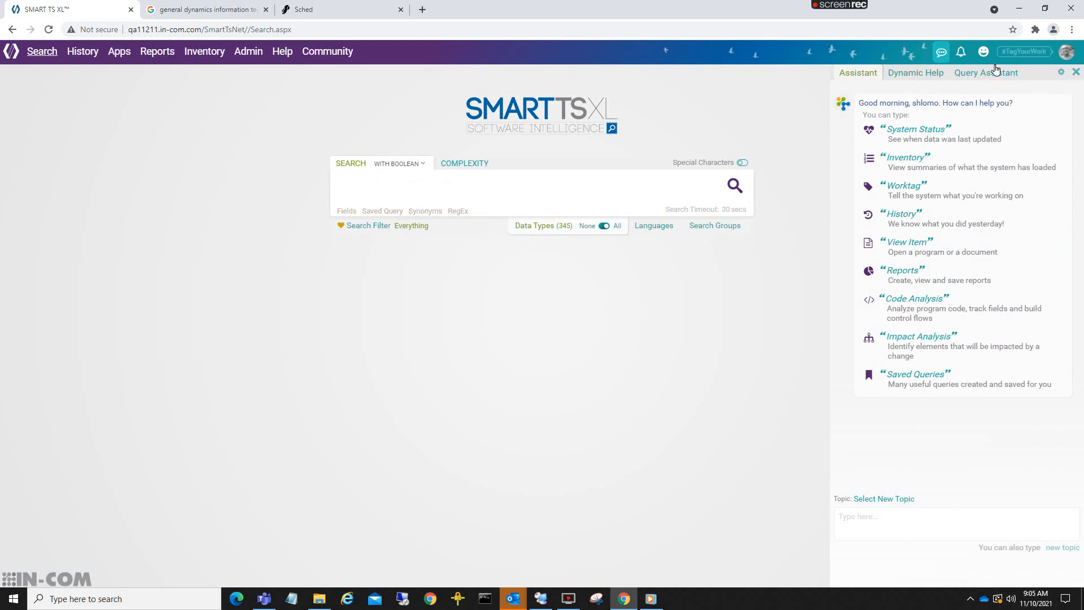
left_click(1076, 72)
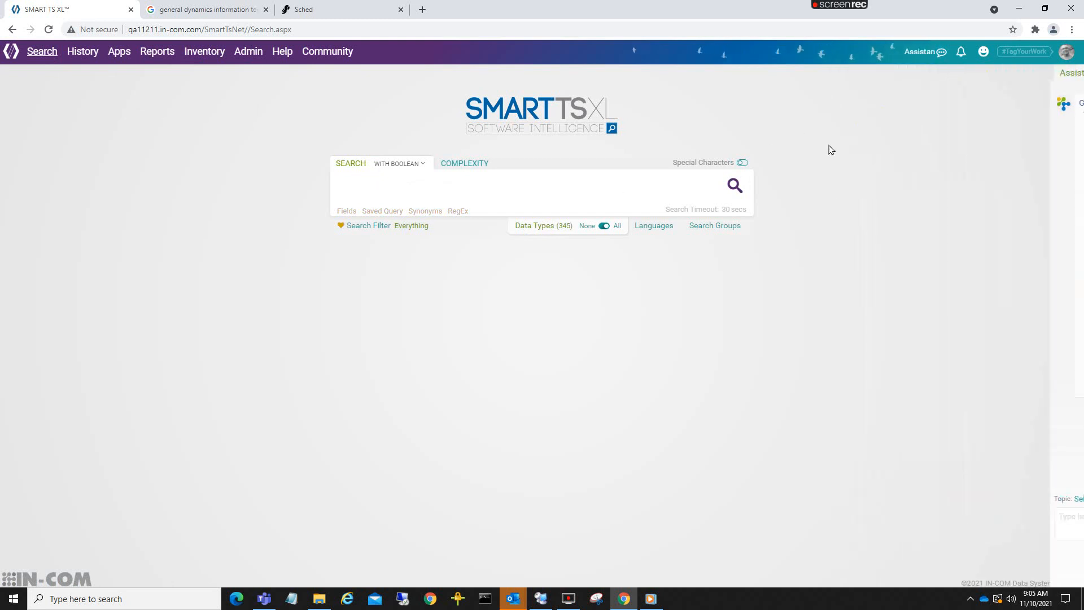
left_click(423, 185)
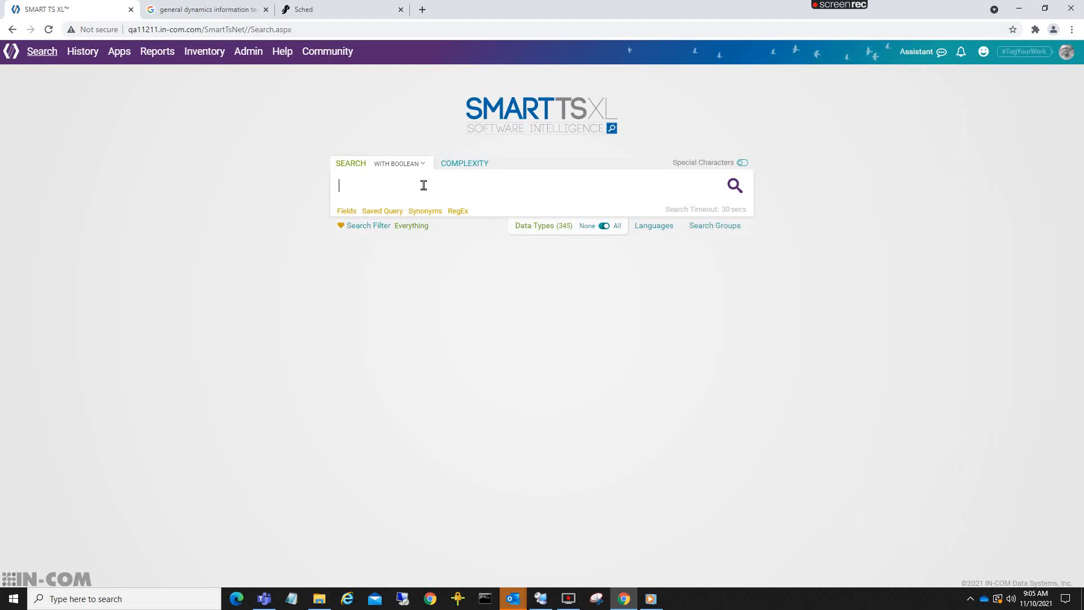
type("TAX-AMT")
- Limit the data types to MF_COBOL, MF_COPYBOOK, MF_JCL_TEST, MF_PARM and MF_PROC, using the filter MF, and run the search
left_click(588, 227)
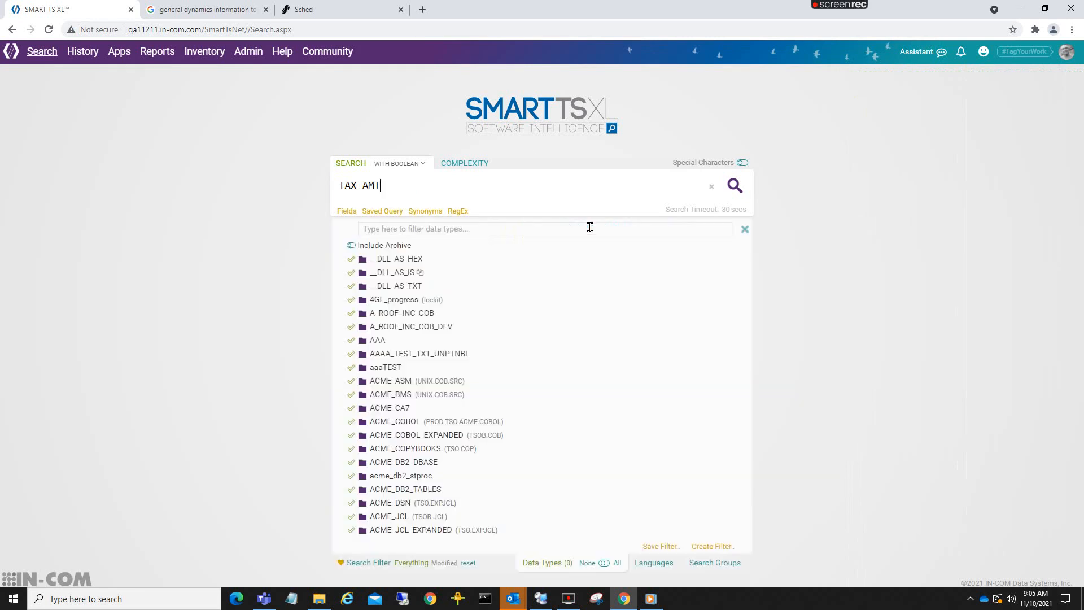
left_click(458, 229)
type("MF")
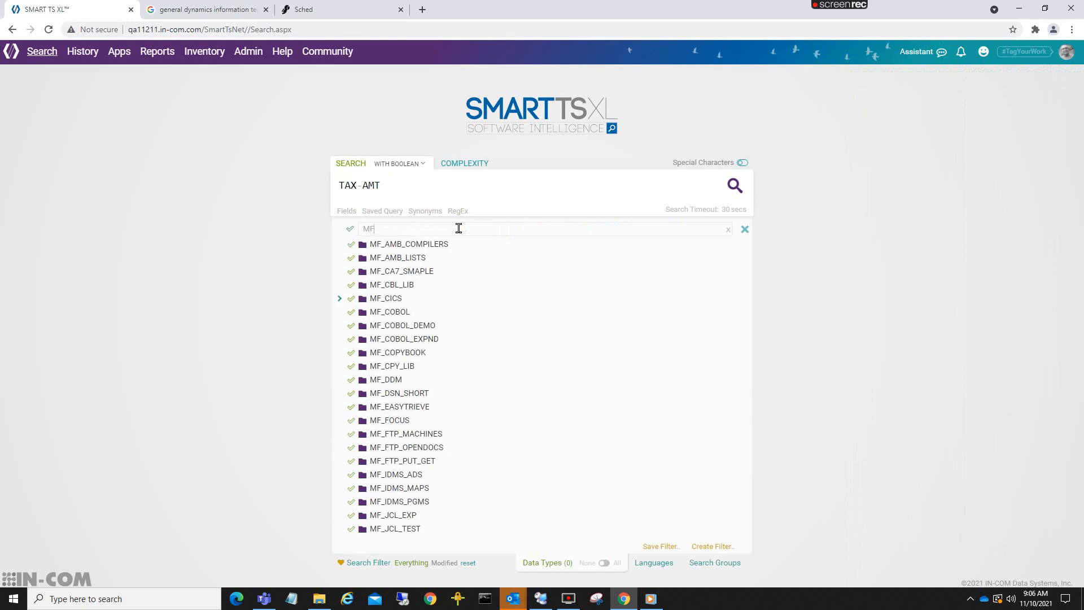
left_click(353, 314)
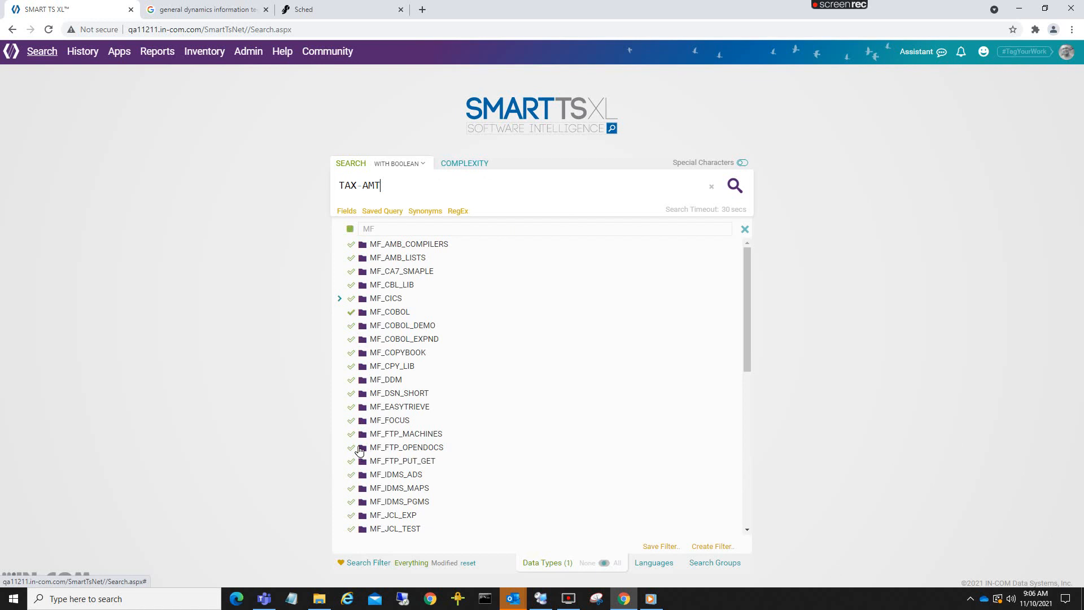
scroll(362, 420, "down", 3)
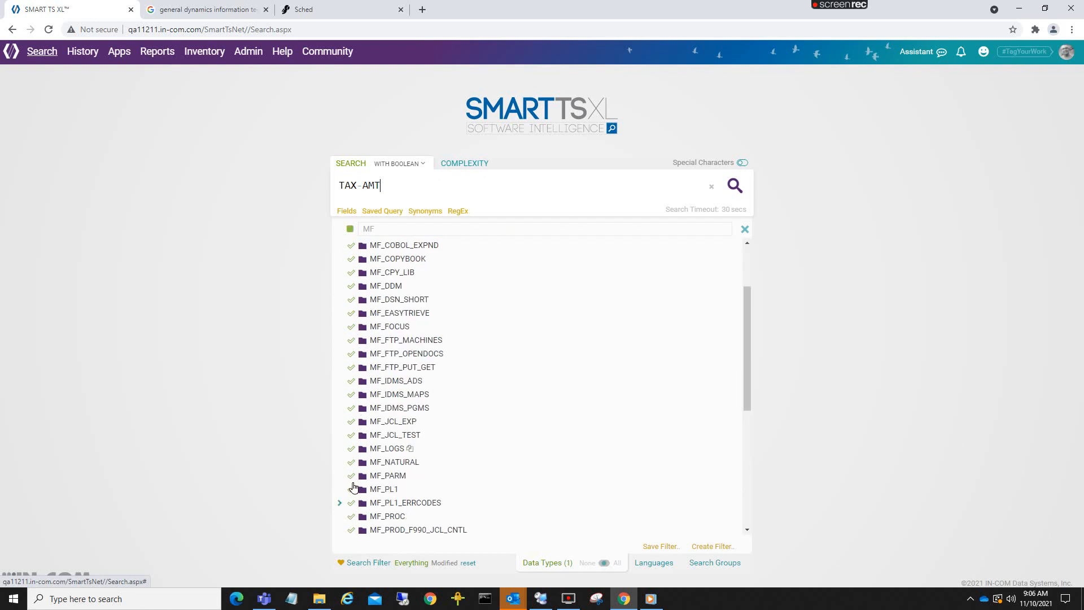
left_click(352, 435)
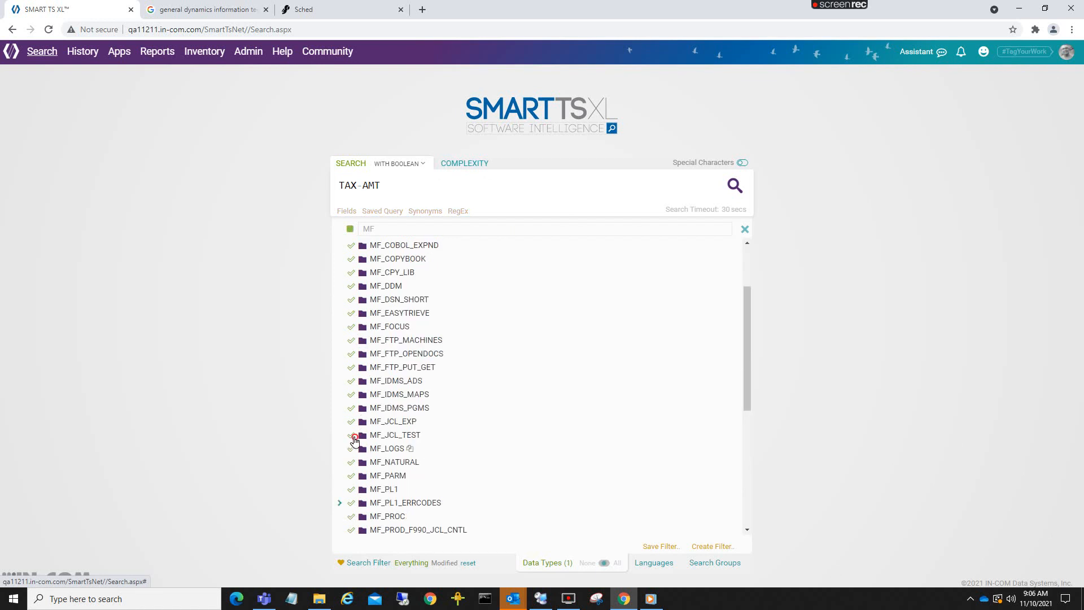
scroll(361, 386, "down", 3)
left_click(351, 382)
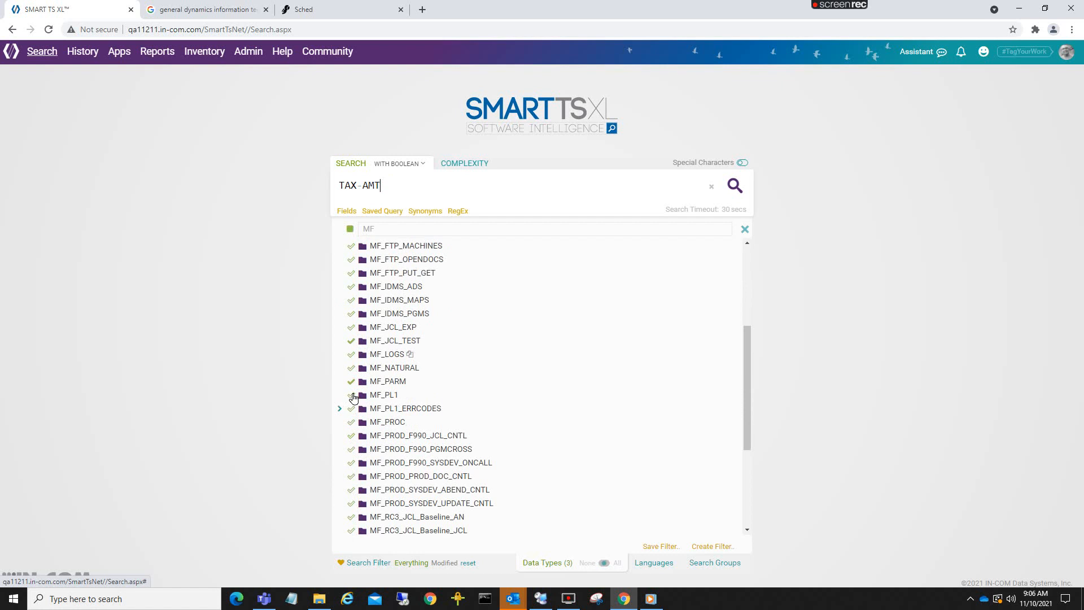
scroll(350, 426, "up", 4)
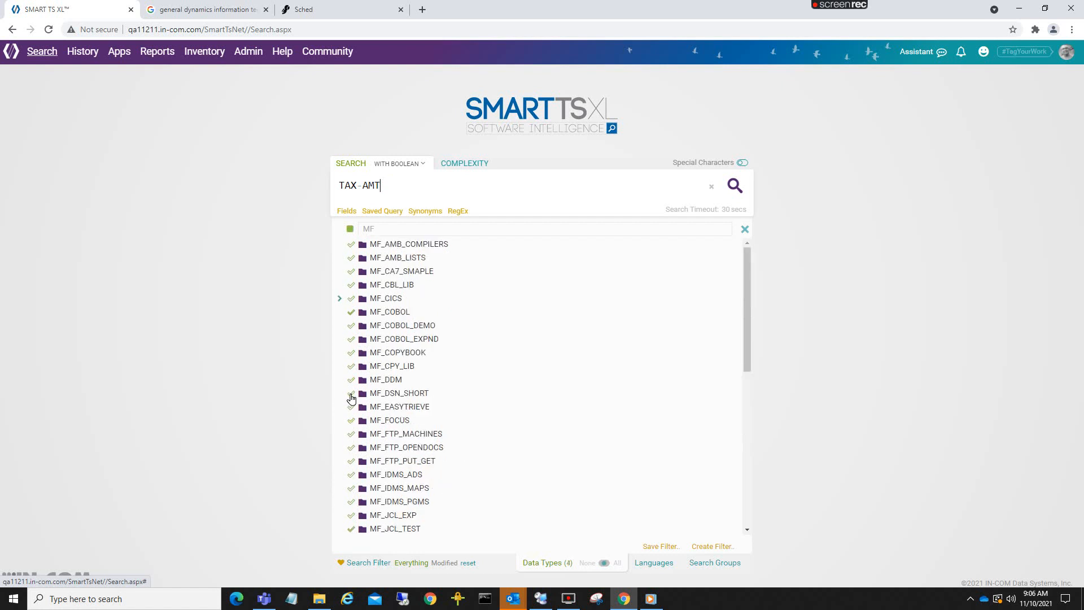
left_click(351, 353)
left_click(735, 187)
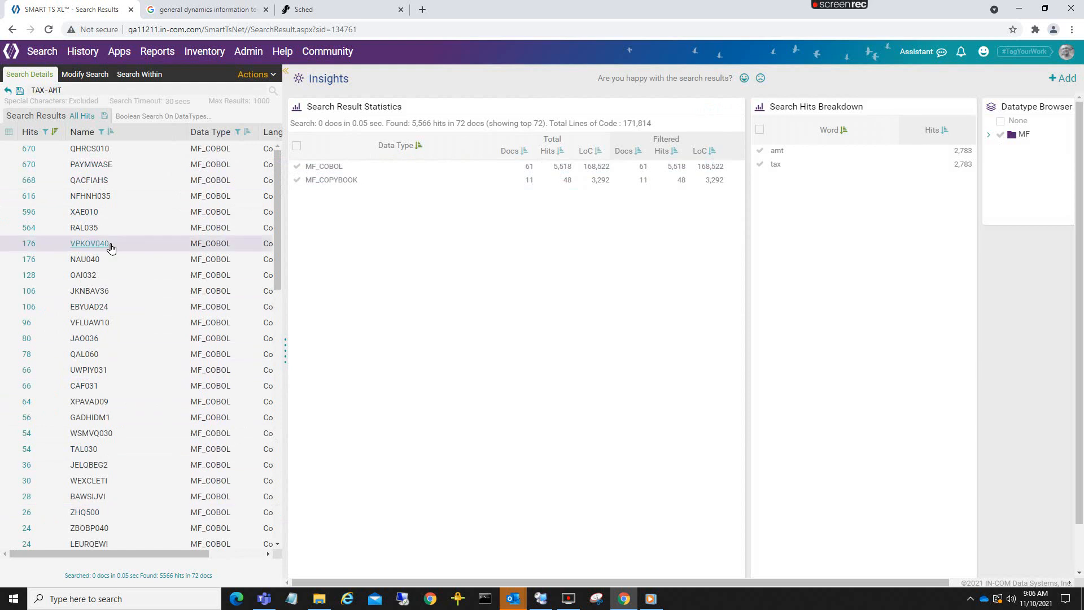
- Start an Infinity Search from the TAX-AMT results, selecting all result modules and applying them as the new query
left_click(272, 75)
left_click(269, 163)
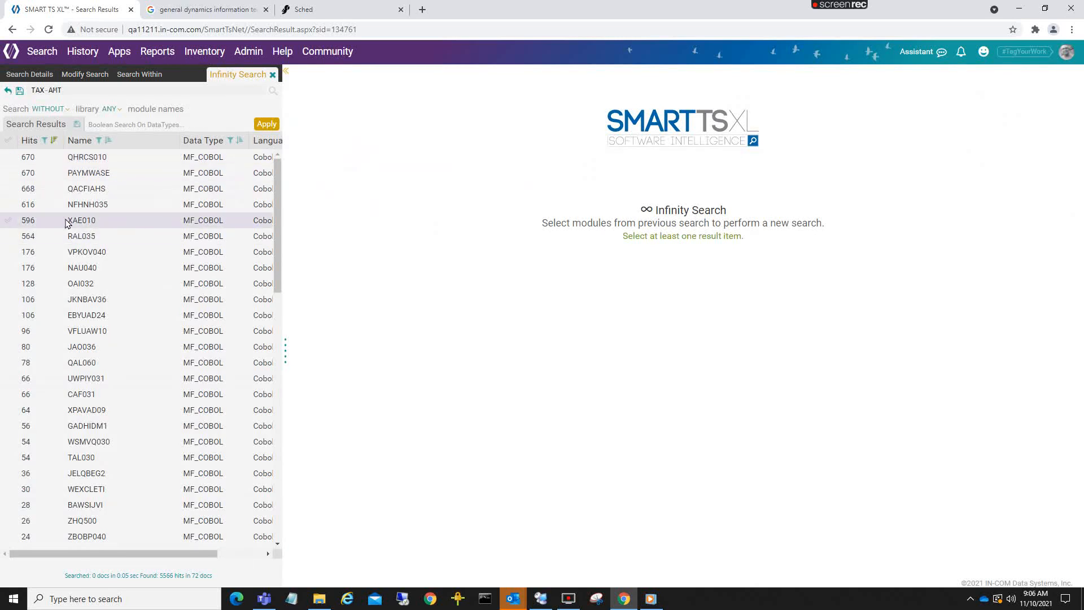
left_click(23, 221)
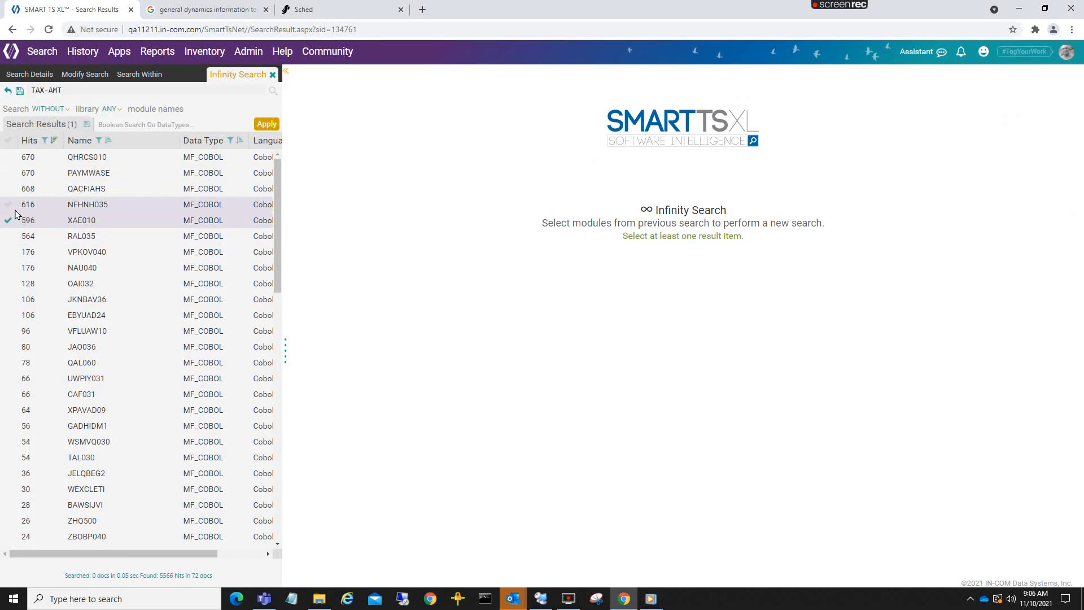
left_click(15, 204)
left_click(12, 188)
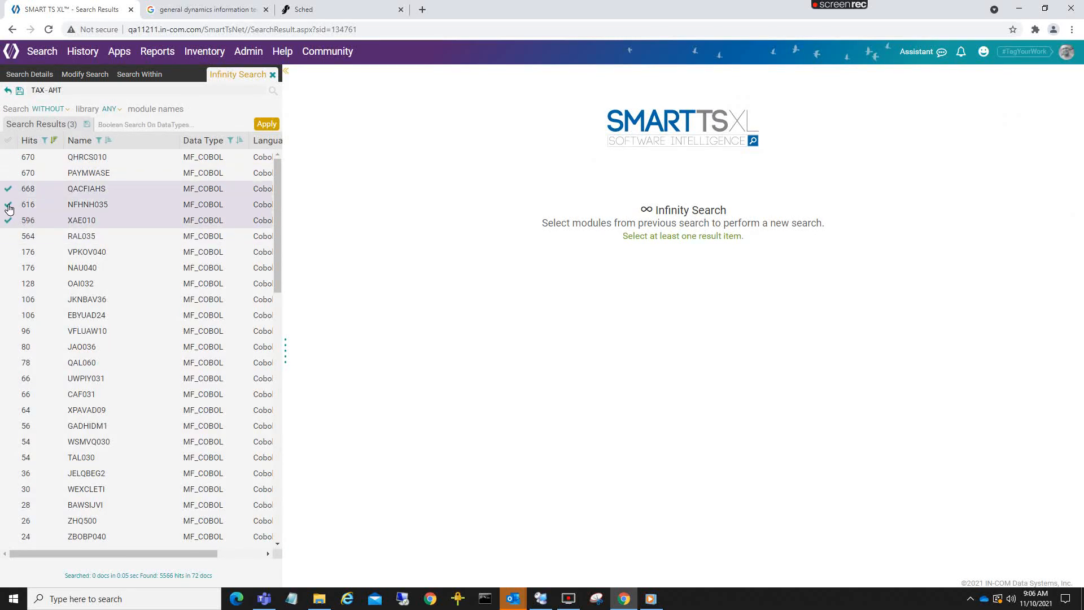
left_click(12, 144)
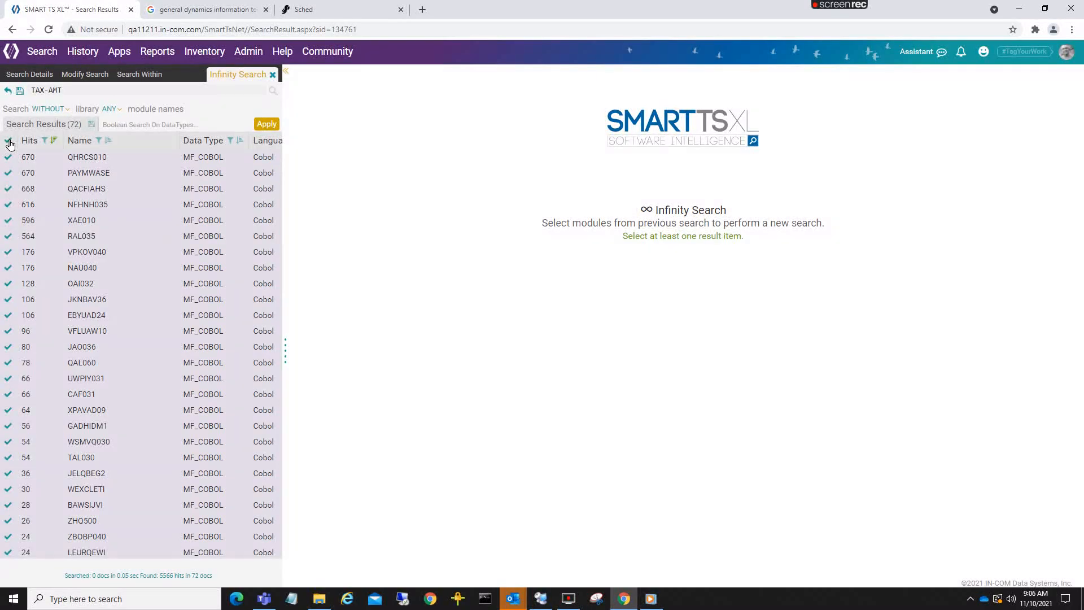
left_click(264, 126)
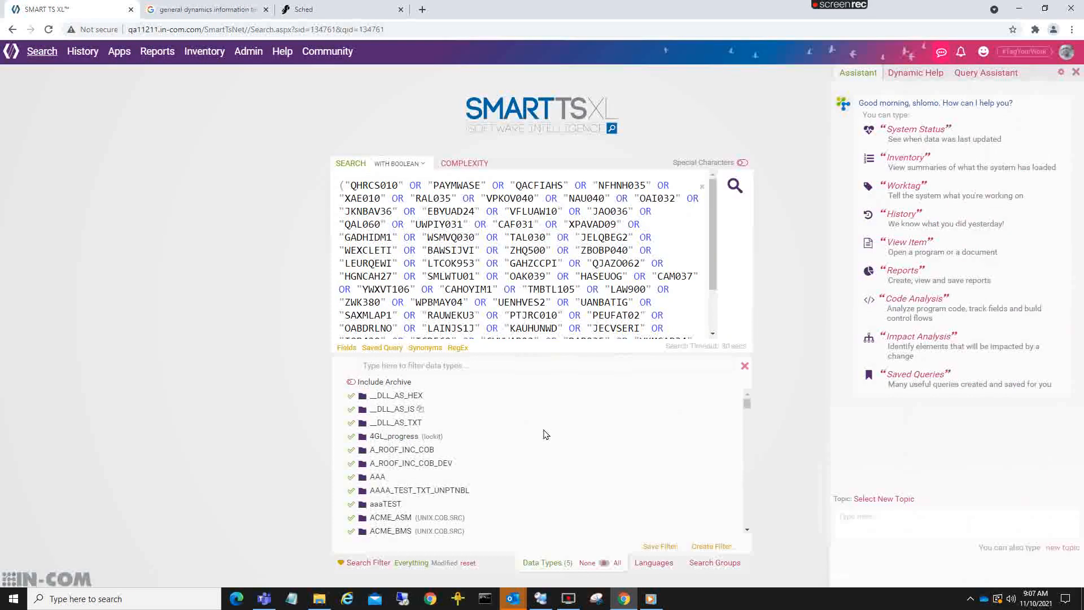
- Check the data types kept for the generated module-name query, run the search, and look through its result list
mouse_move(537, 576)
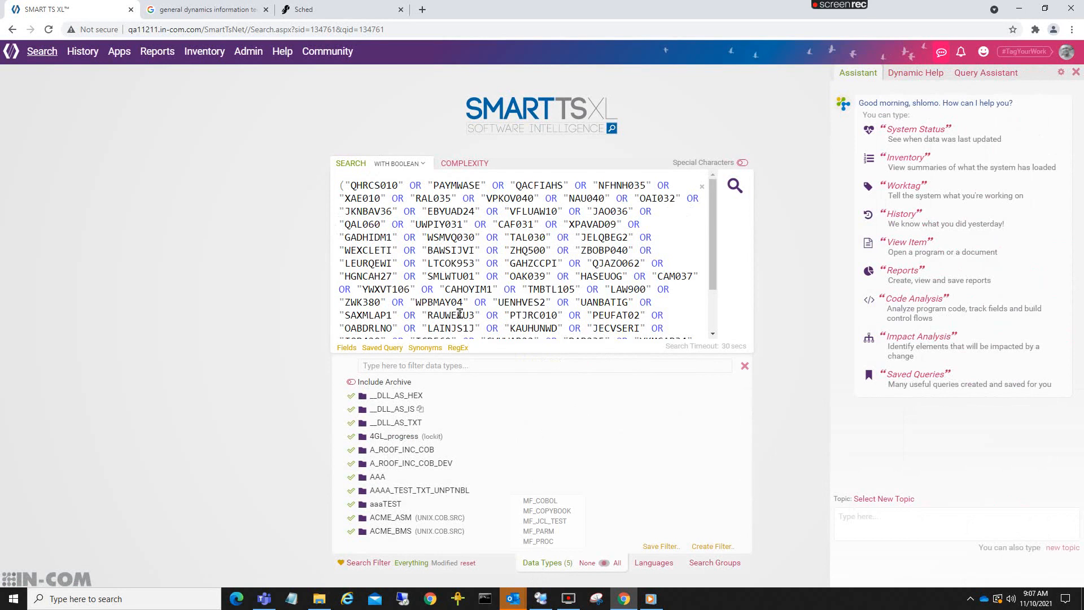
left_click(734, 185)
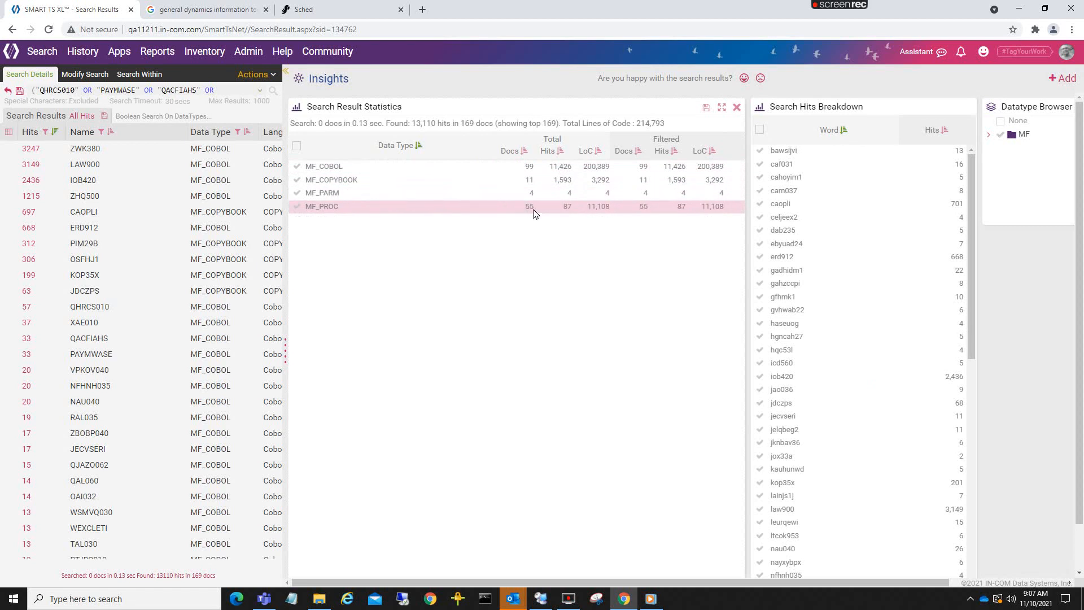
scroll(132, 249, "down", 10)
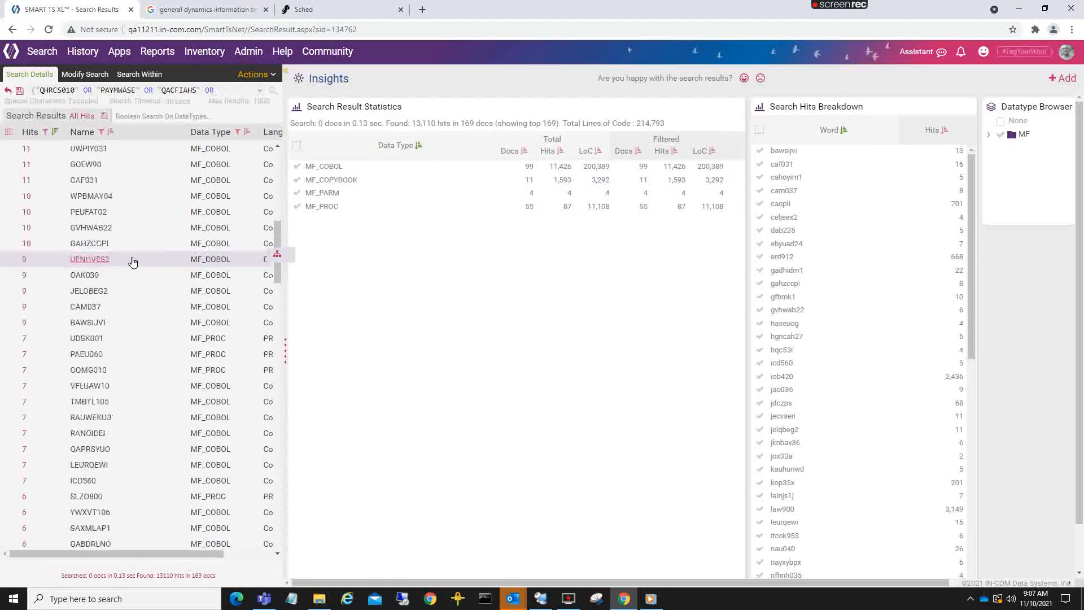
scroll(132, 261, "up", 10)
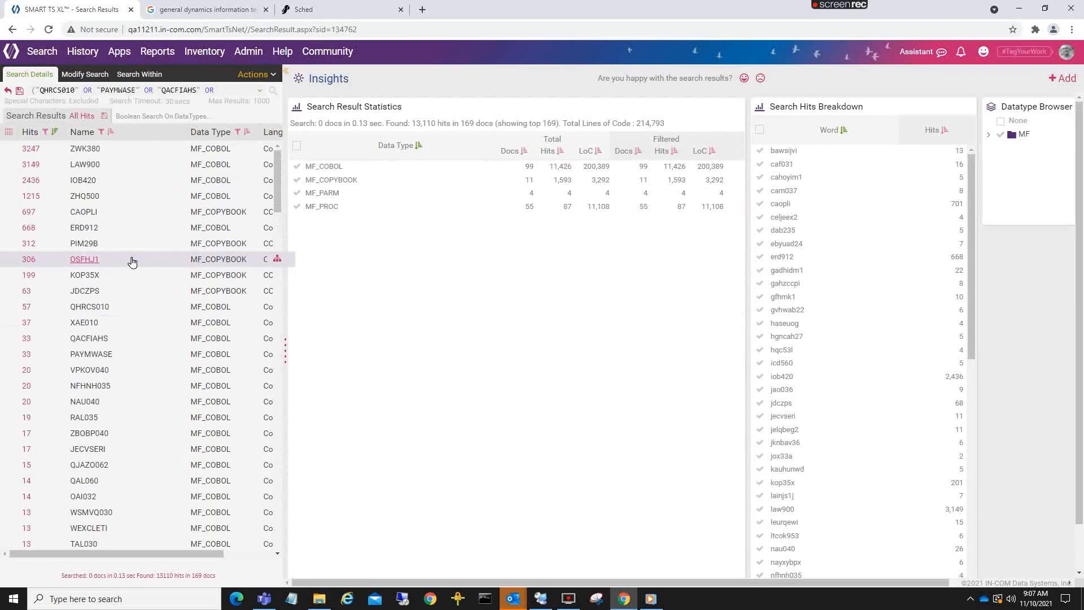
- Run a second-level Infinity Search using every module in the current results
left_click(274, 75)
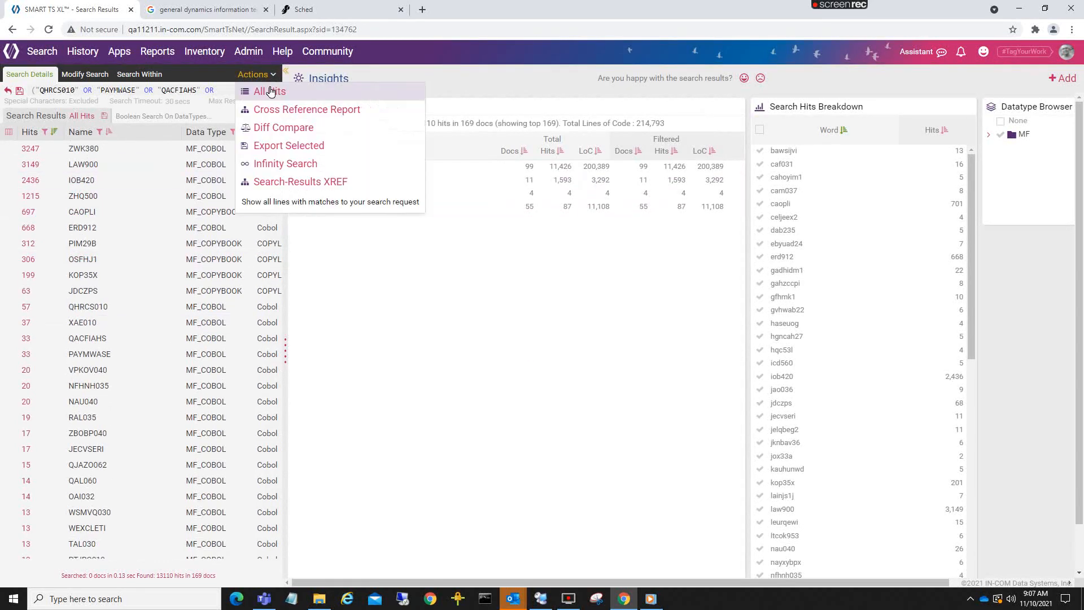
left_click(278, 163)
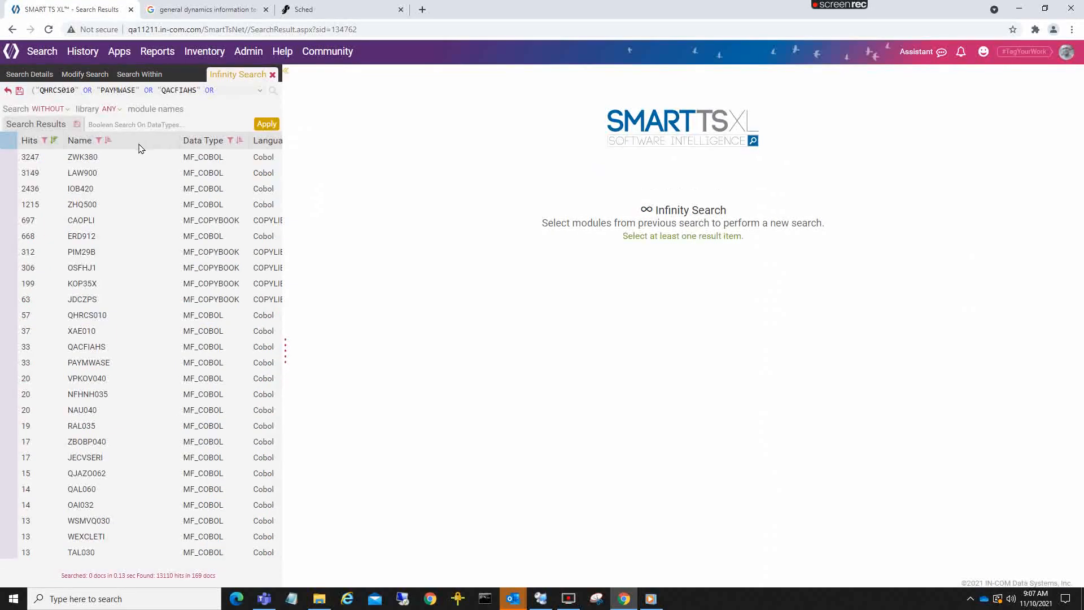
left_click(8, 140)
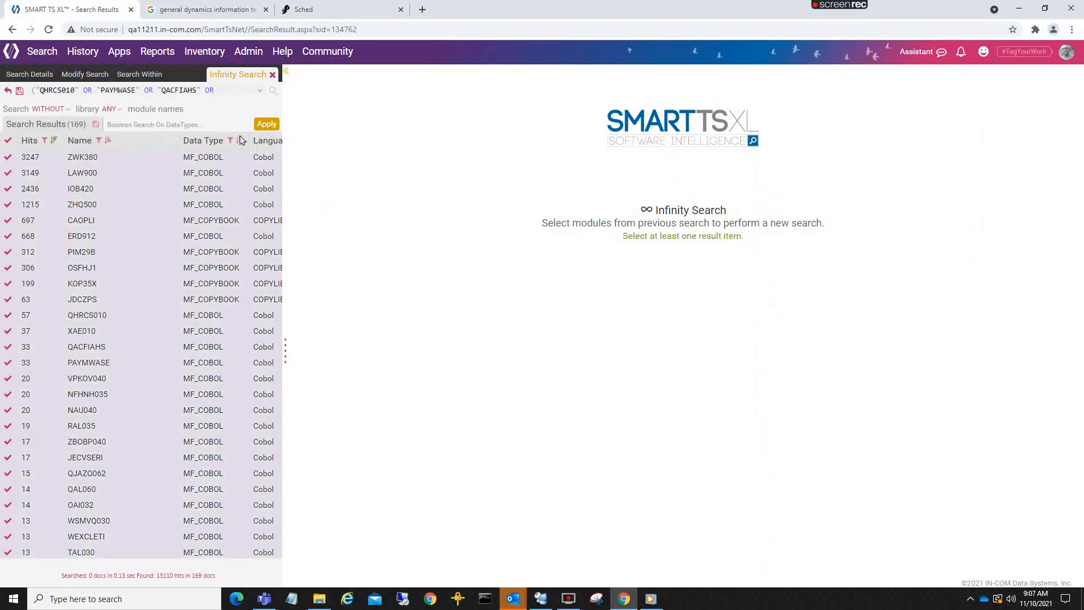
left_click(261, 124)
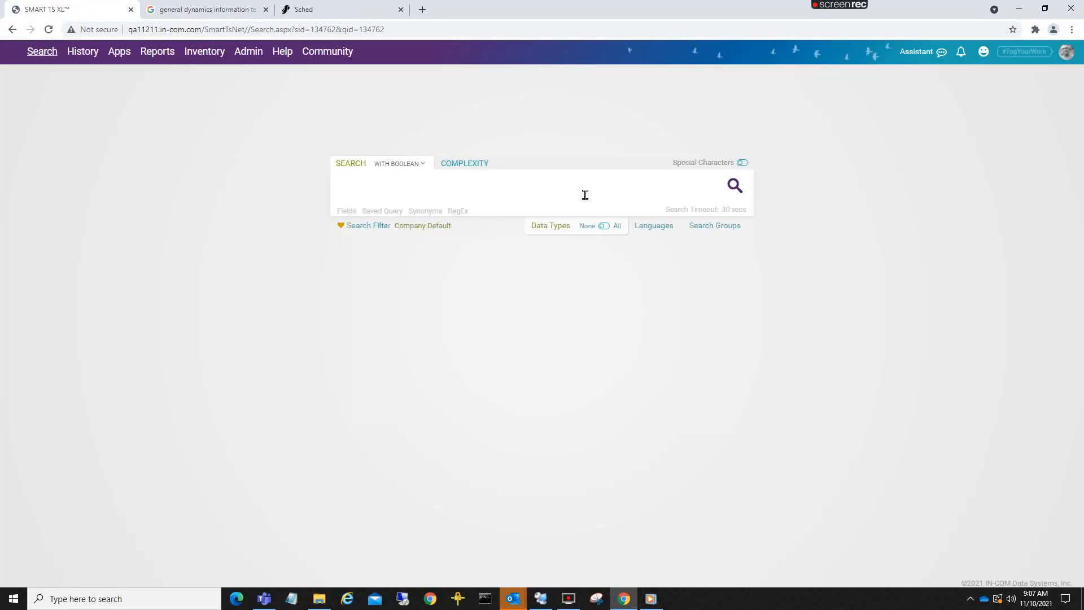
left_click(735, 187)
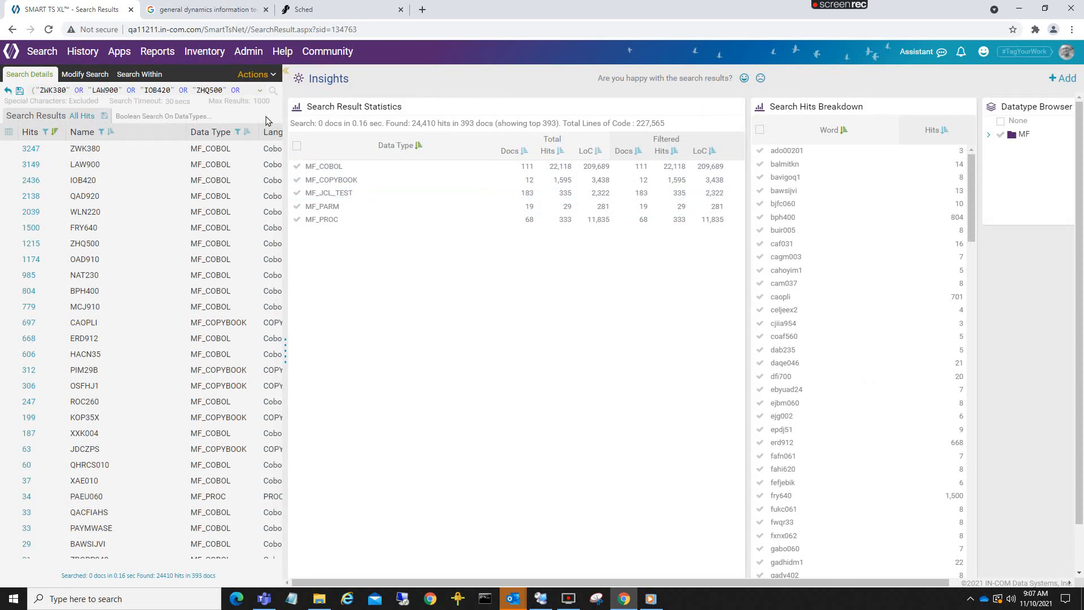
- Repeat the Infinity Search for a third level with all modules from the expanded results
left_click(274, 75)
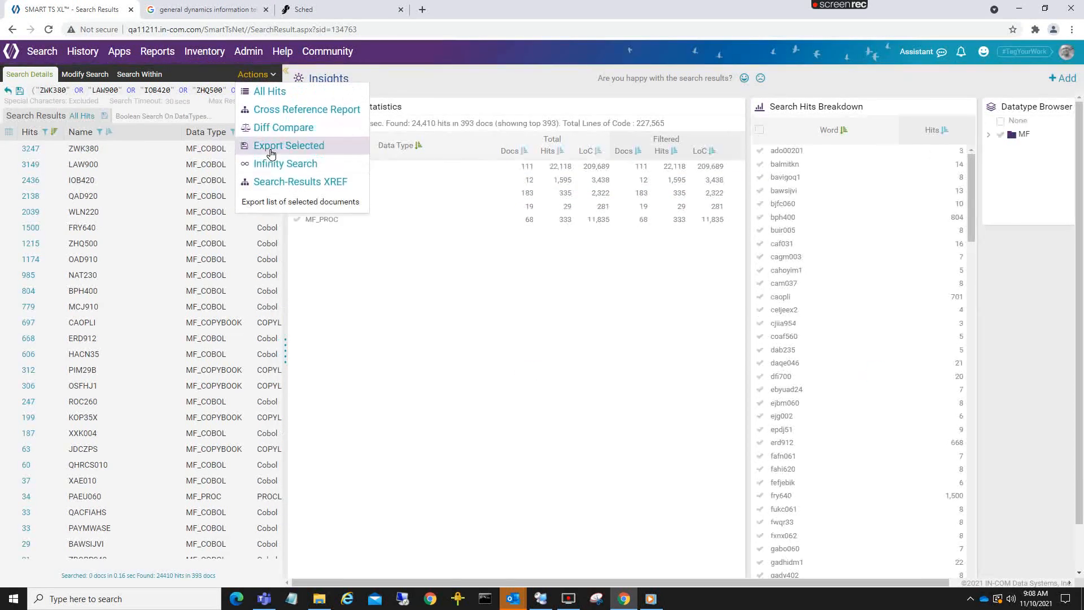
left_click(286, 162)
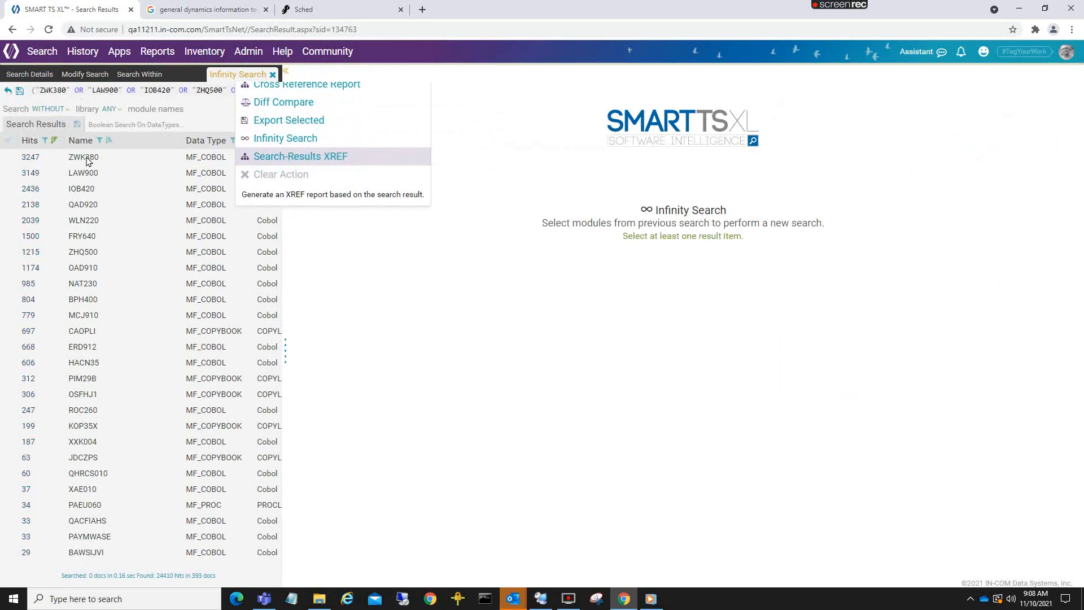
left_click(7, 141)
left_click(267, 124)
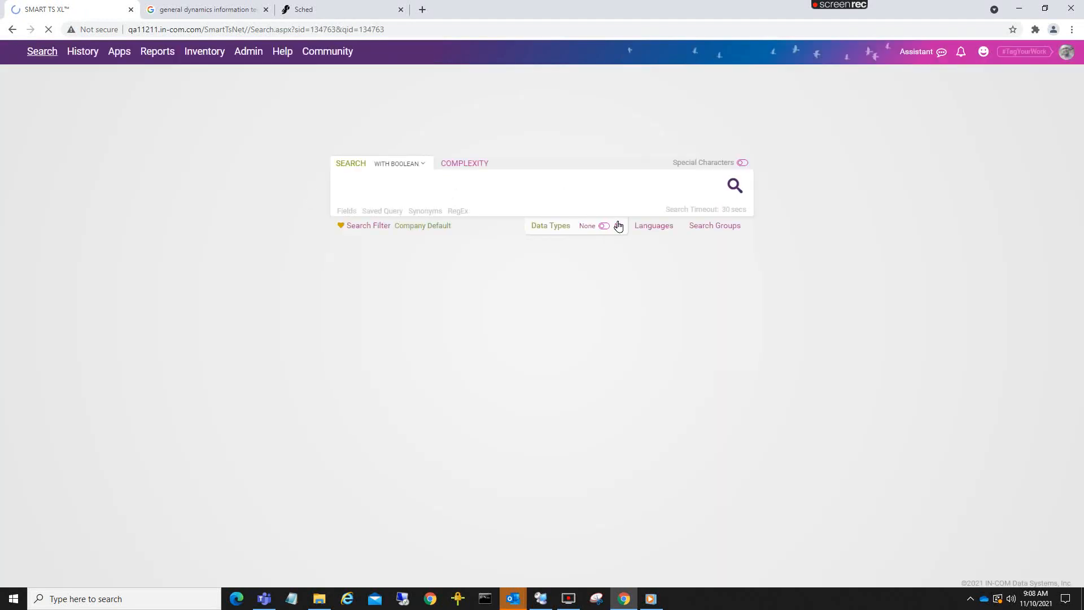
left_click(734, 185)
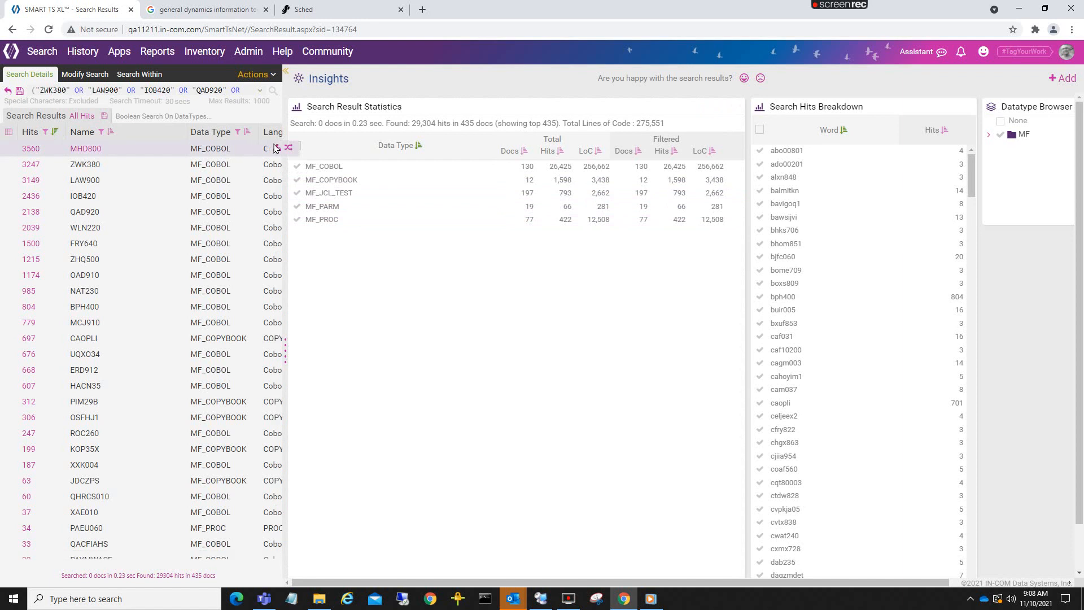
- Generate a Search-Results XREF report from all modules in the third-level search results
left_click(273, 75)
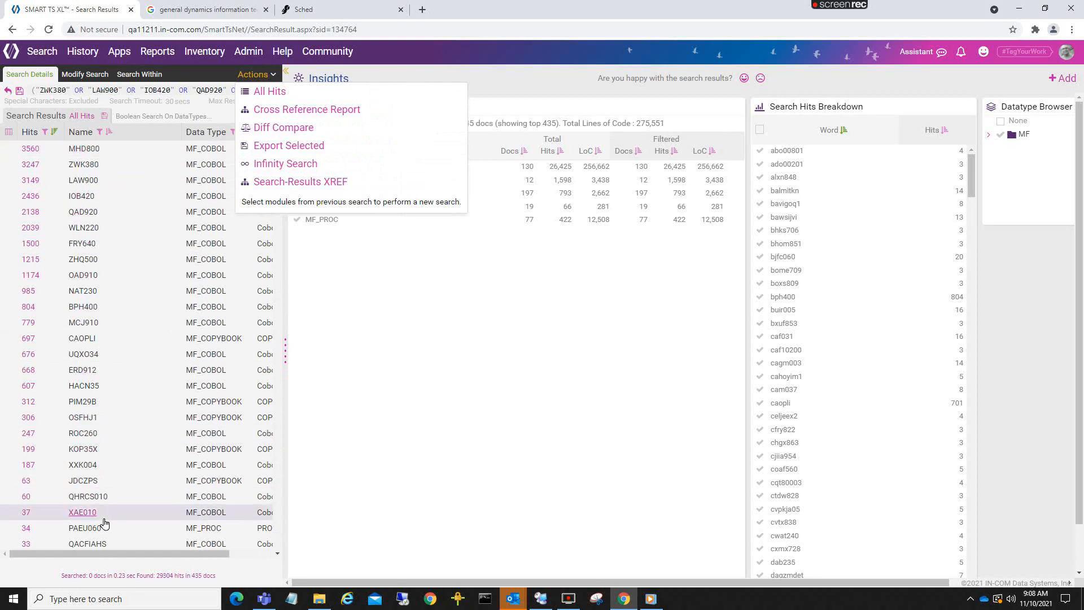
left_click(298, 181)
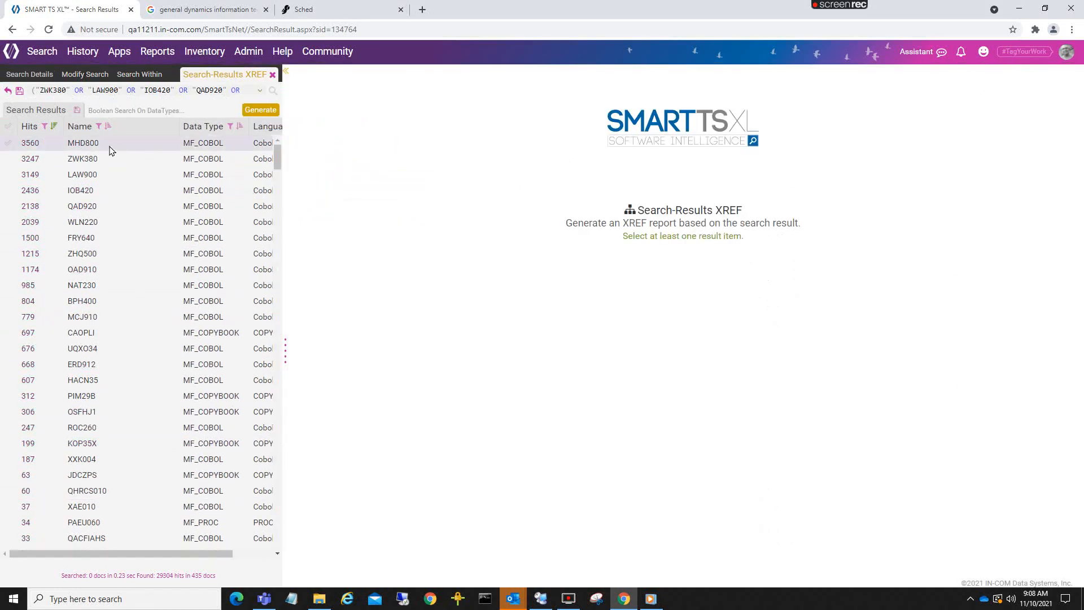
left_click(8, 127)
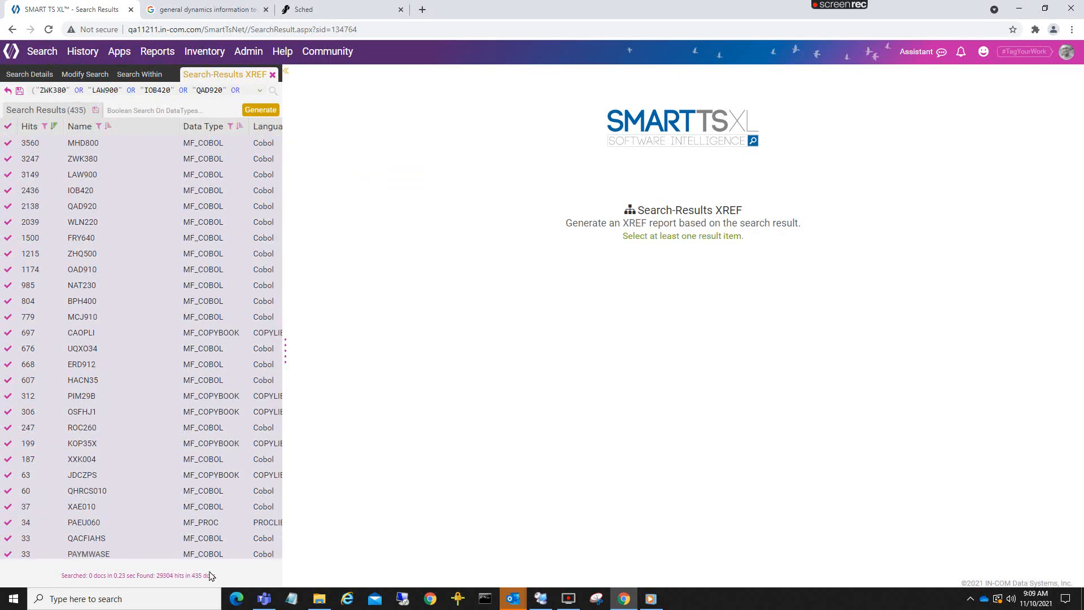
scroll(195, 511, "down", 15)
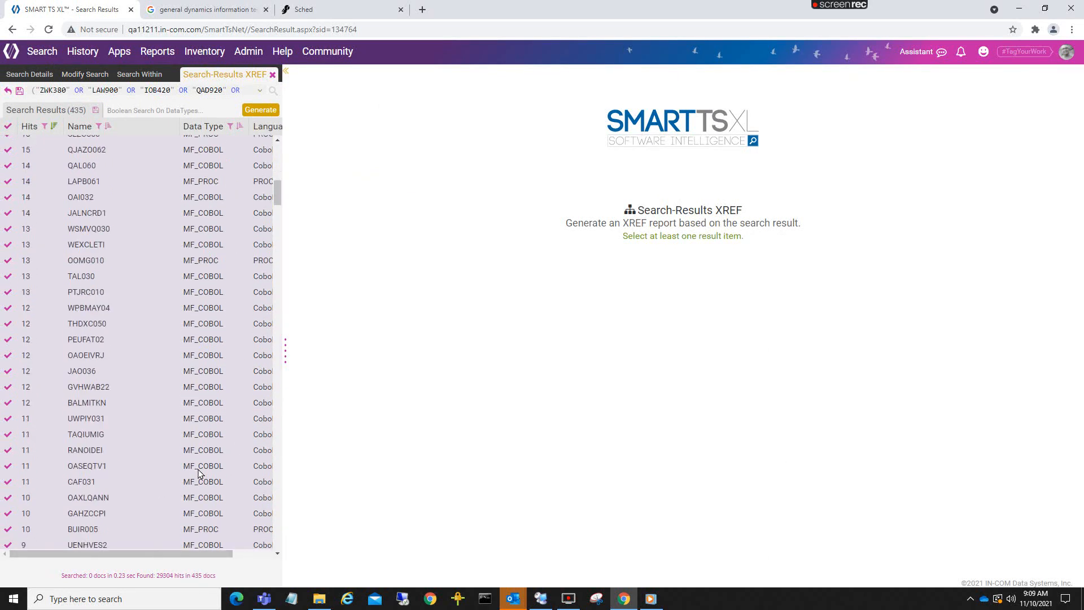
scroll(198, 473, "up", 15)
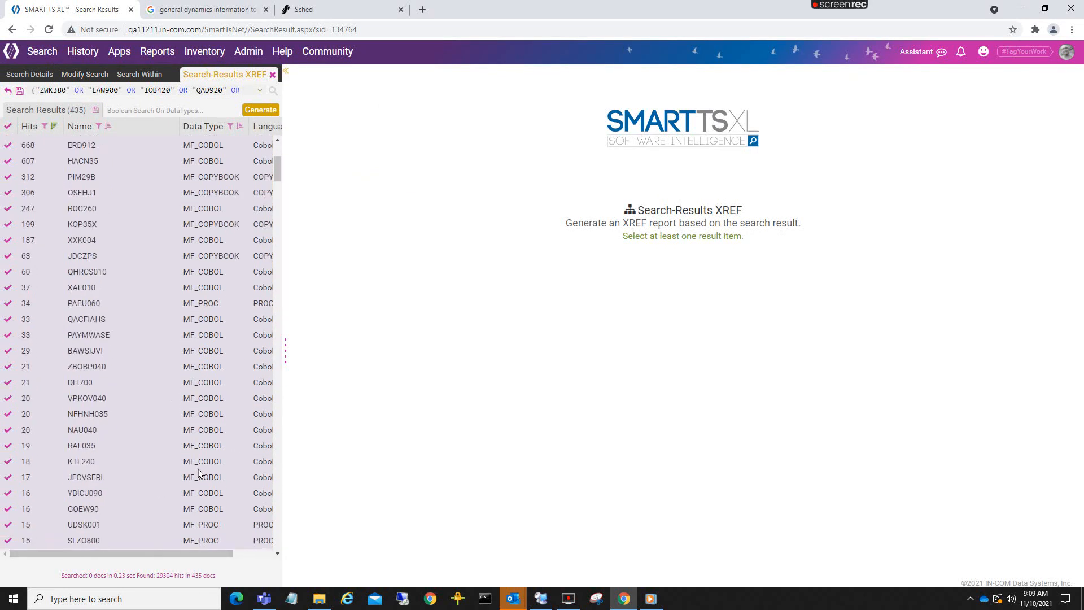
left_click(252, 111)
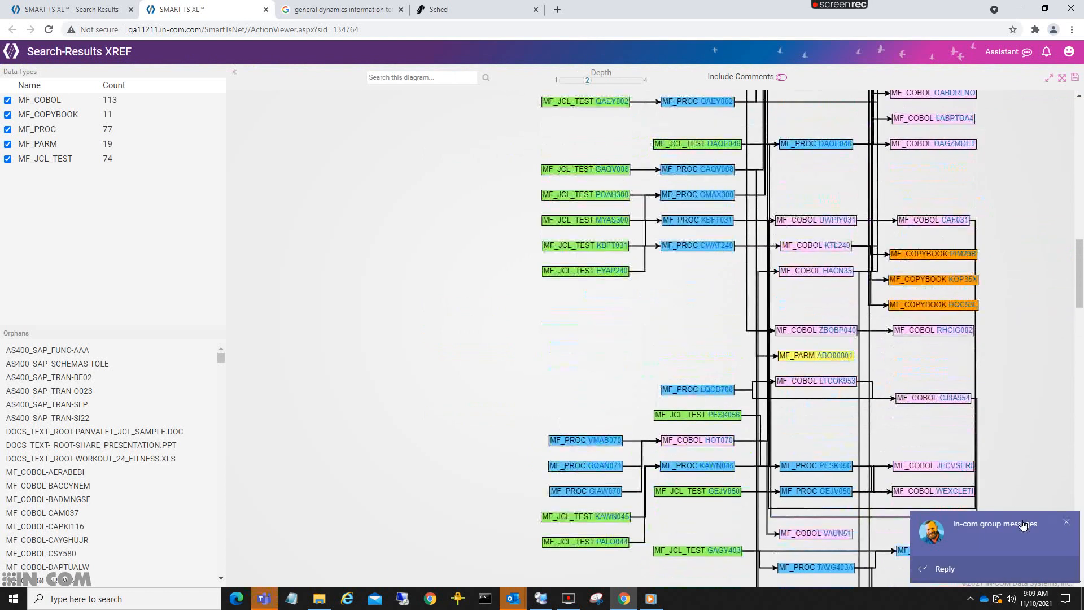
- Quit the background Teams app to stop its message notifications, and close the list of hidden background apps
left_click(971, 598)
right_click(959, 554)
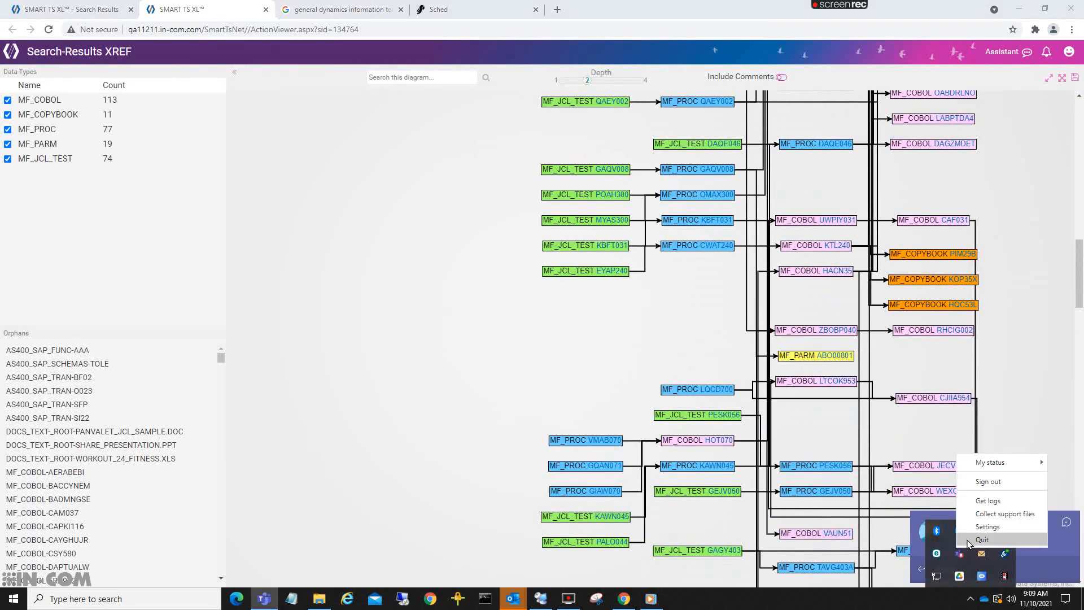
left_click(969, 542)
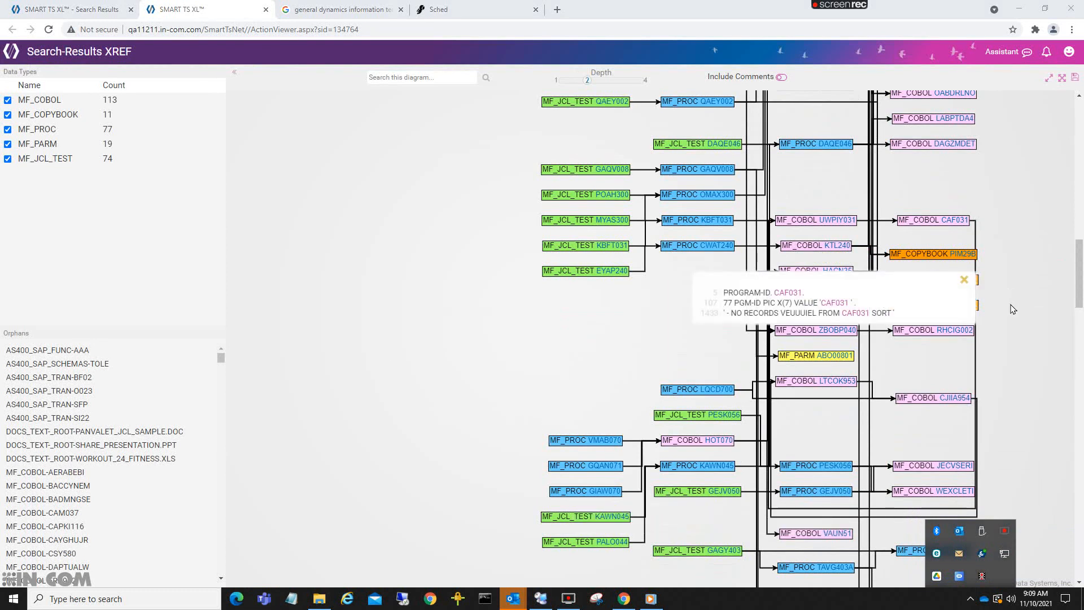
scroll(1013, 309, "up", 3)
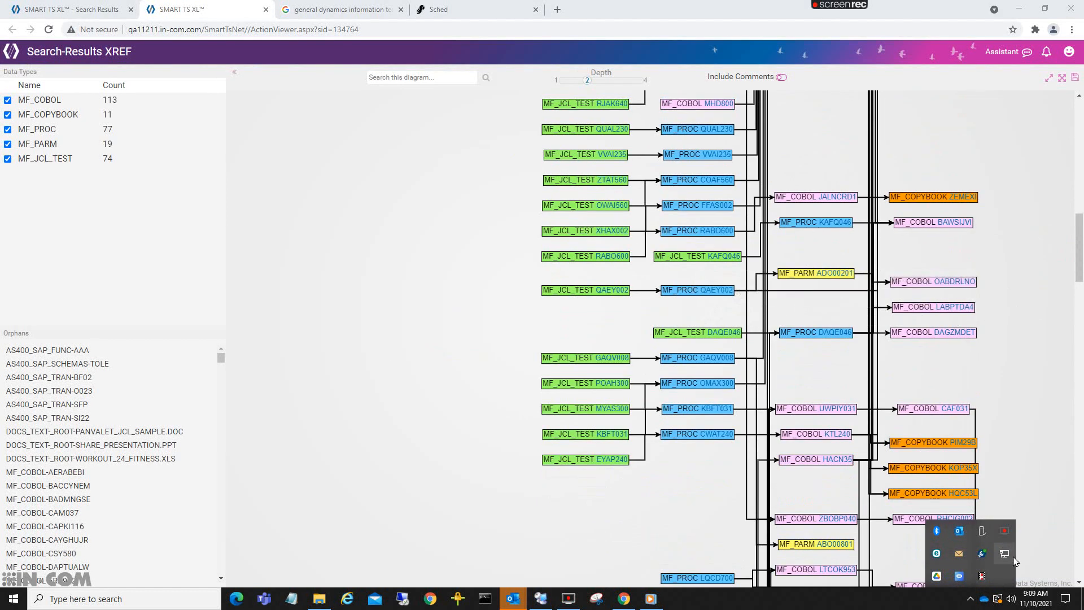
left_click(971, 599)
- Examine the code lines behind the XREF diagram's links between JCL, PROC, PARM and COBOL modules, and open the diagram's export options
scroll(669, 356, "up", 3)
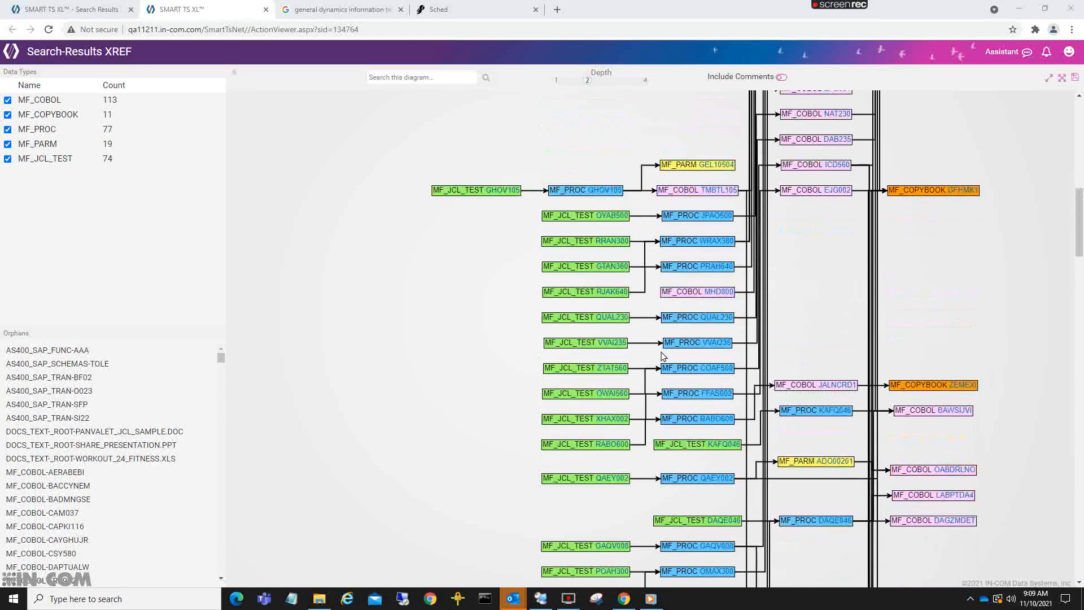
mouse_move(648, 281)
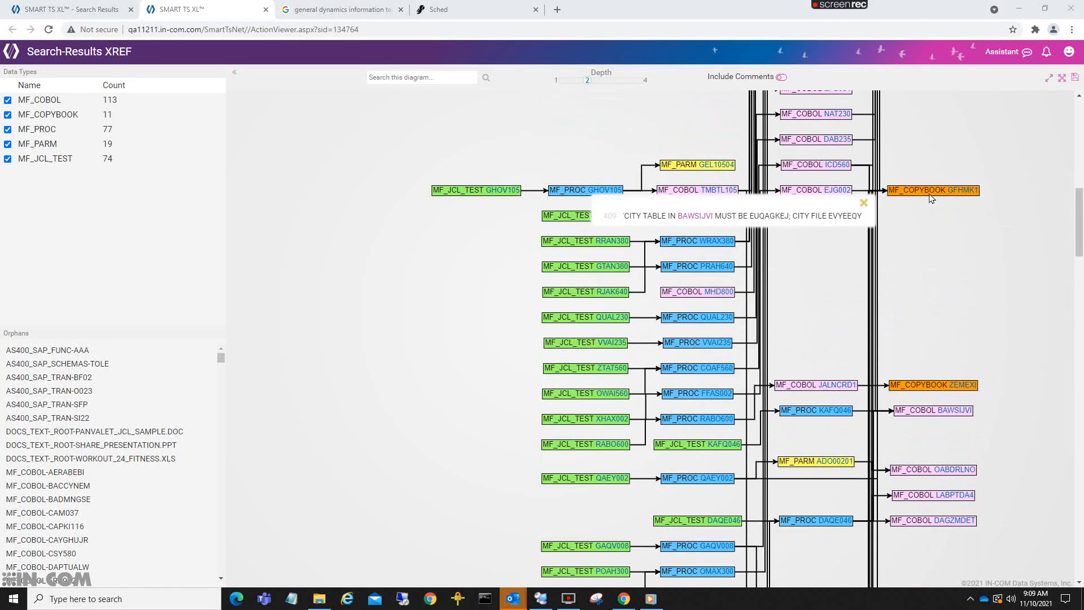
scroll(565, 276, "up", 10)
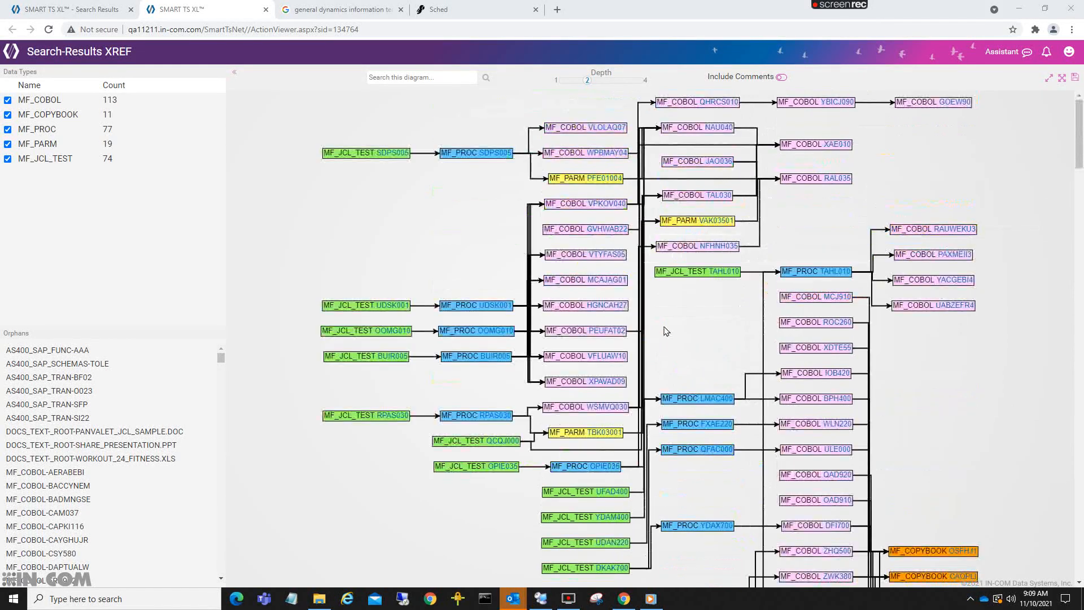
mouse_move(420, 157)
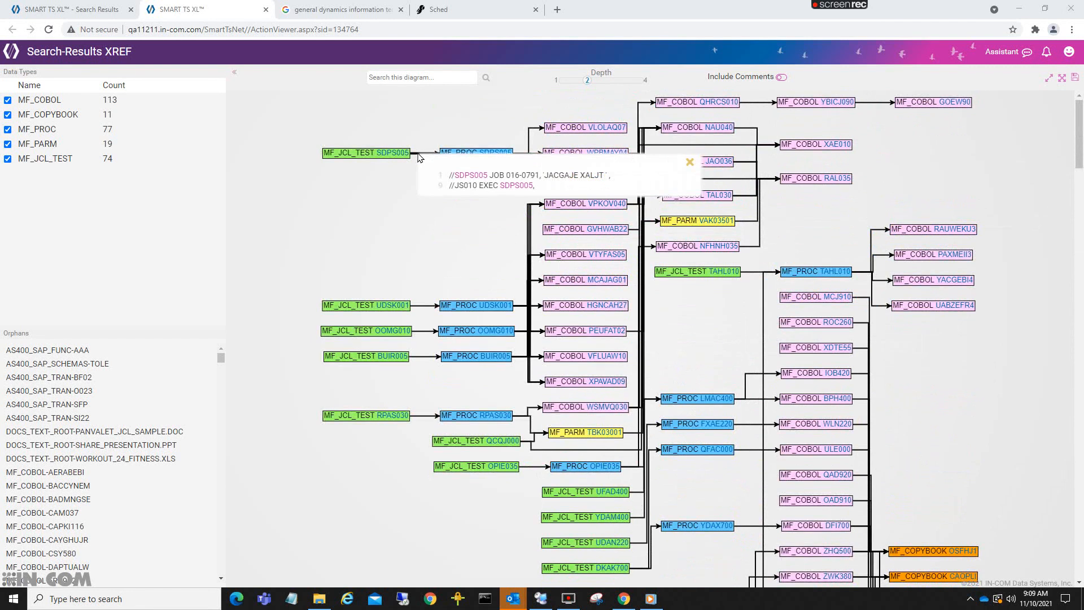
mouse_move(756, 106)
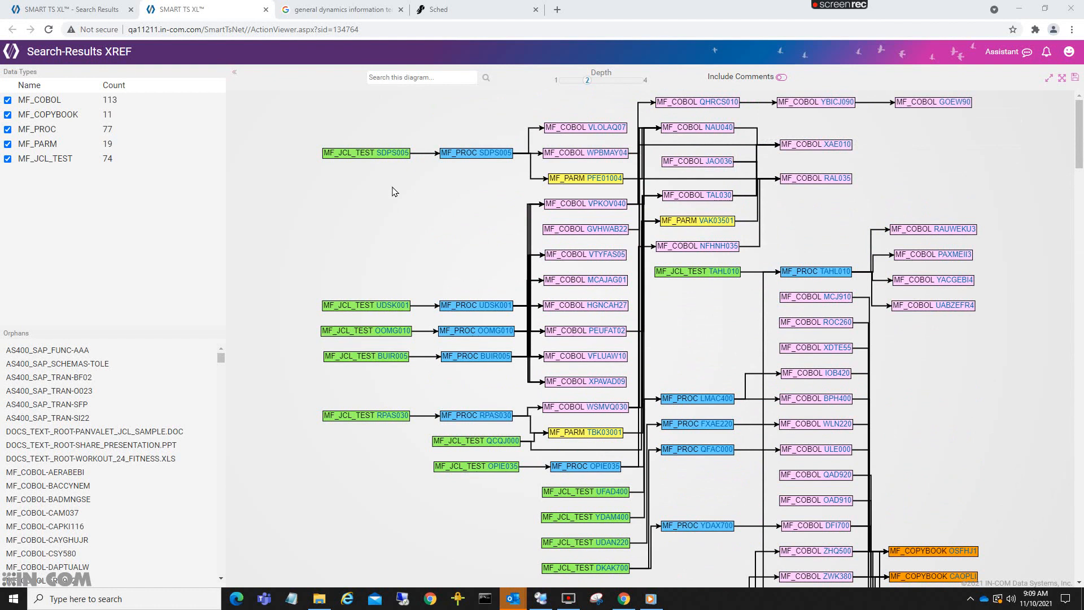
mouse_move(525, 158)
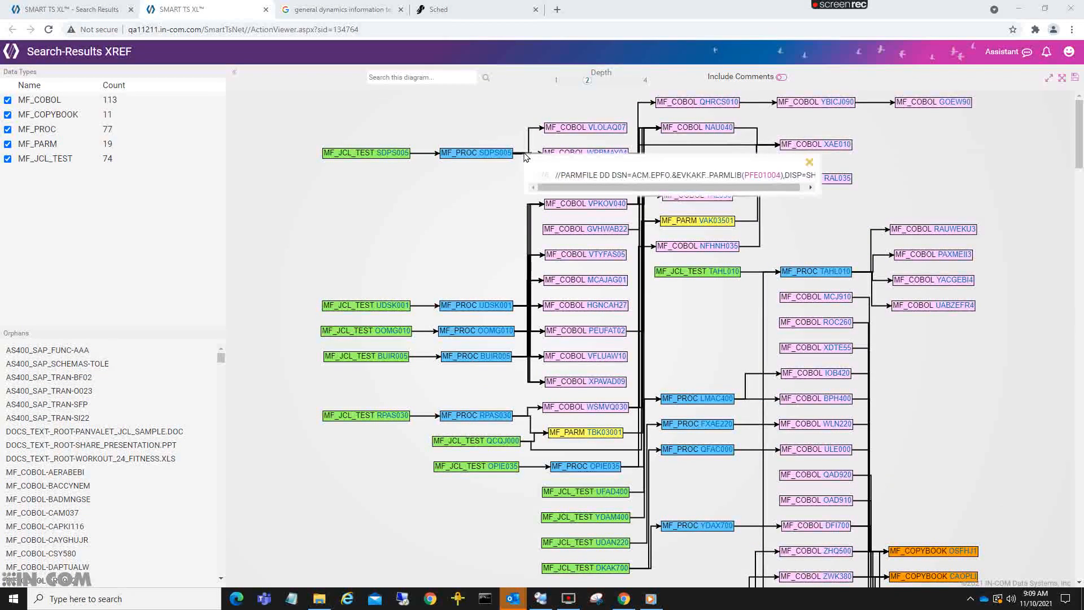
mouse_move(521, 309)
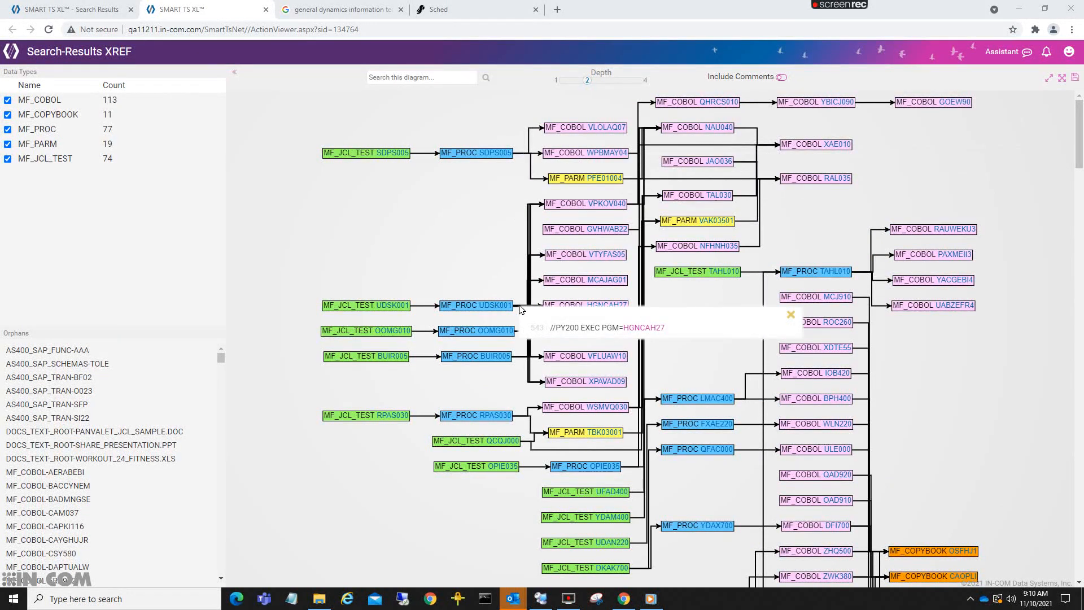
left_click(1075, 78)
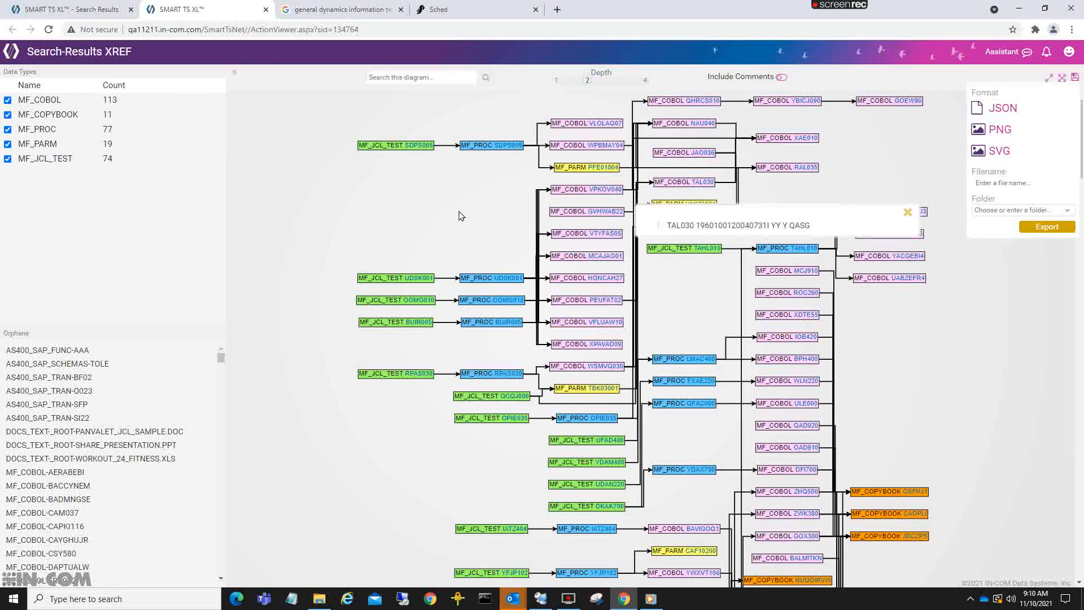
- Search the XREF diagram for "OPI" and locate the MF_PROC-OPIE035 module
left_click(408, 75)
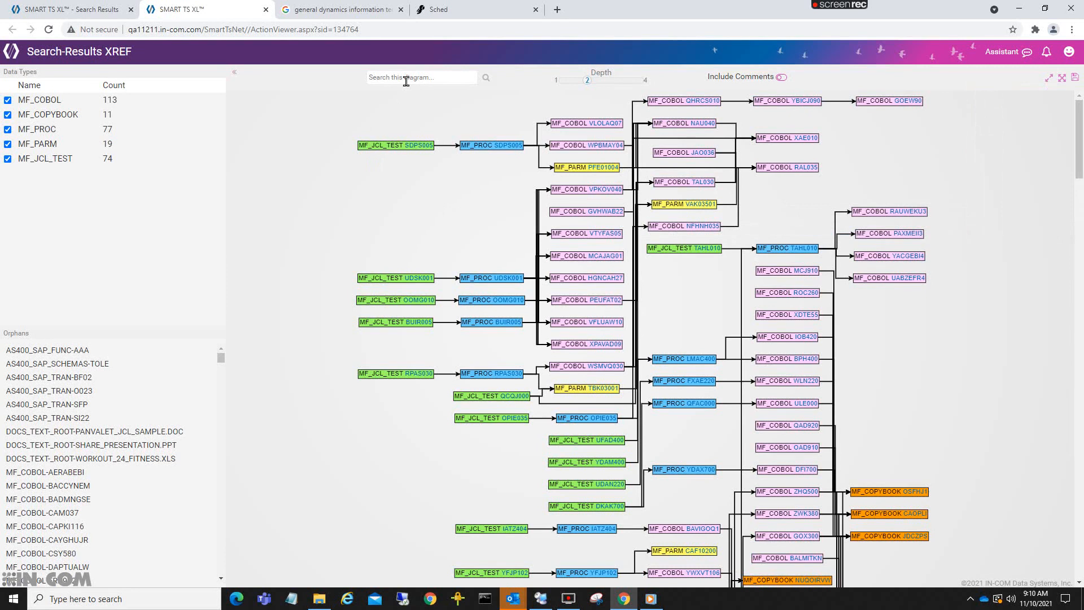
type("OPI")
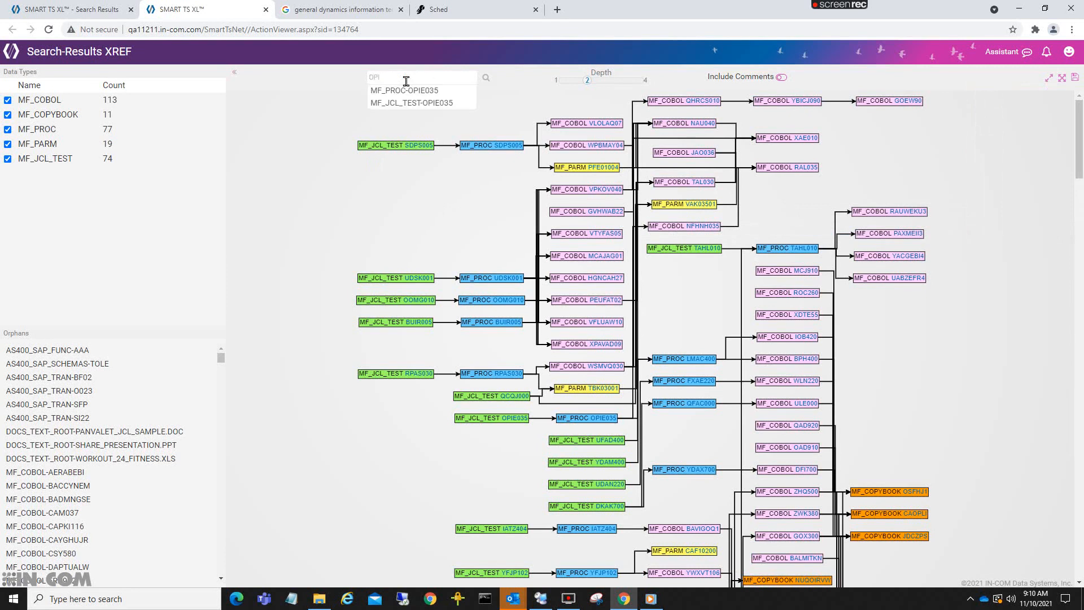
left_click(407, 91)
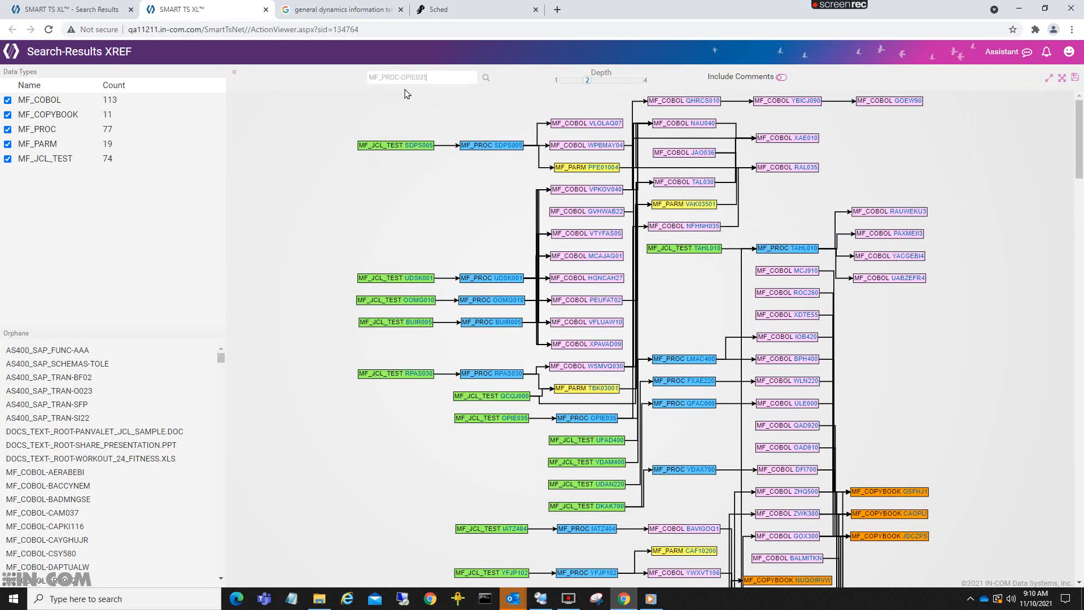
left_click(487, 78)
scroll(385, 394, "down", 3)
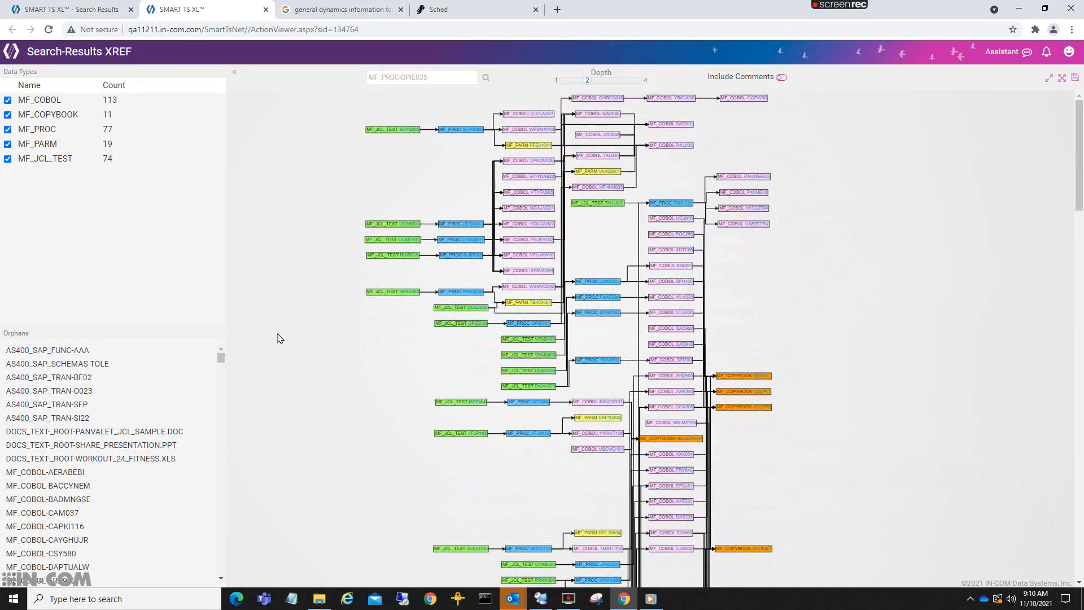
- Hide the MF_COBOL data type in the XREF diagram, view the remaining relations, and close the report
left_click(8, 100)
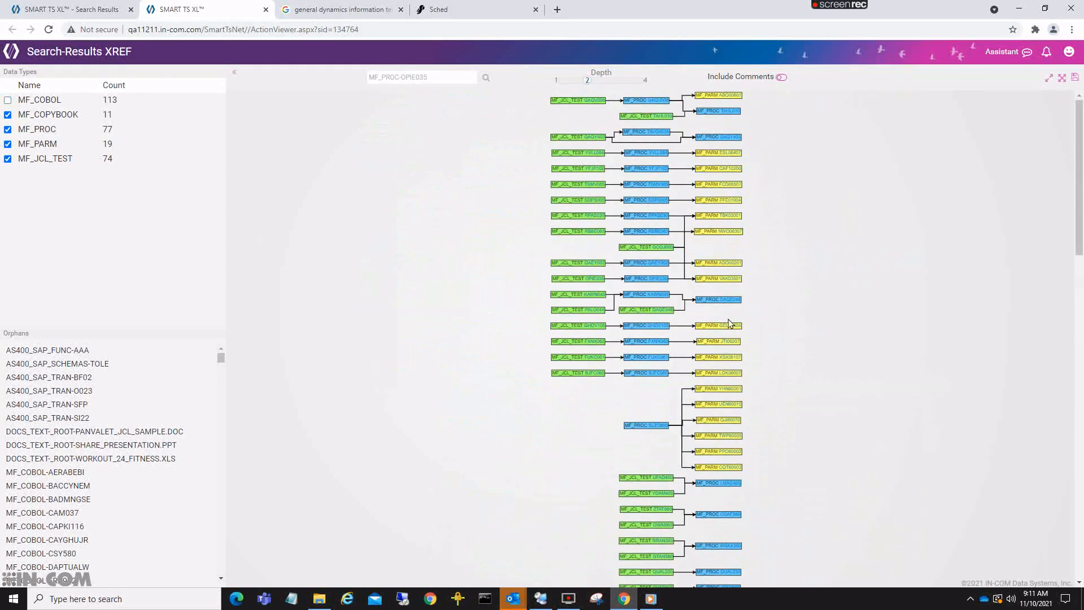
scroll(662, 273, "up", 3)
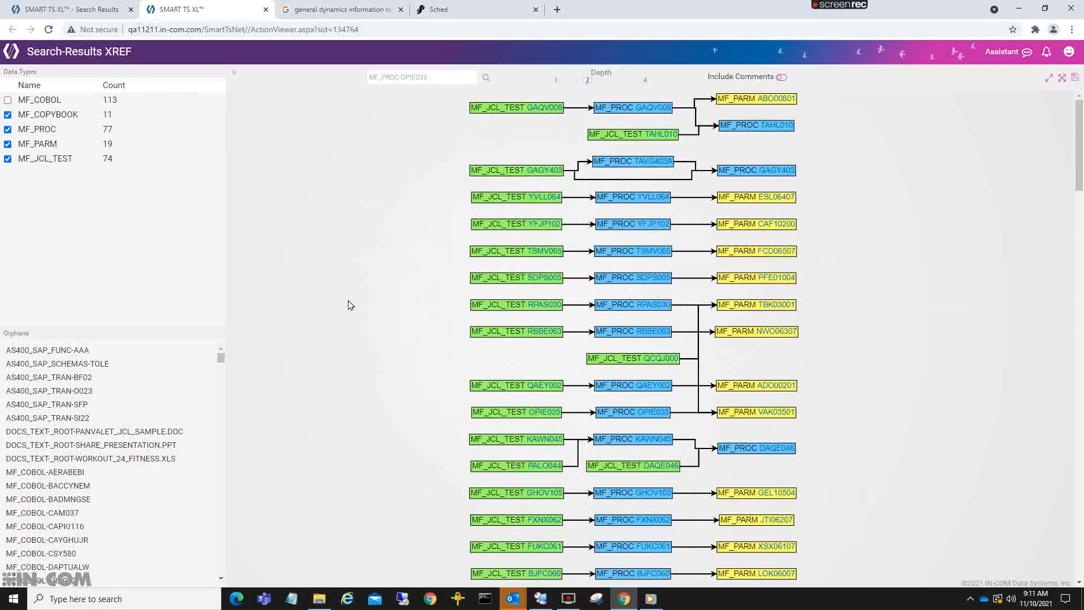
left_click(266, 10)
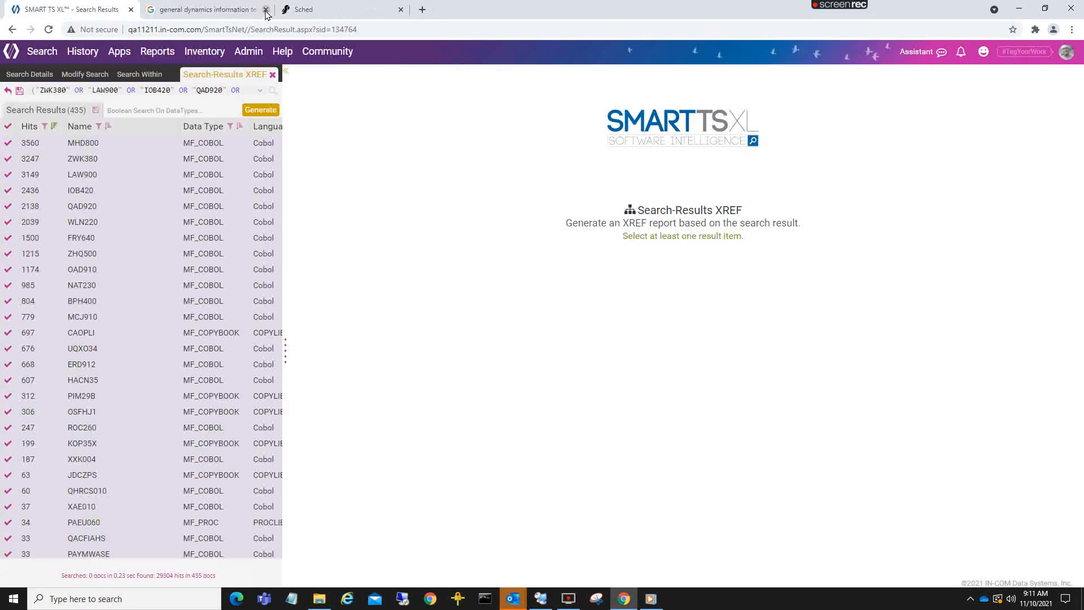
- Leave the XREF setup and apply all result modules as the query of a new Infinity Search
left_click(273, 75)
left_click(273, 76)
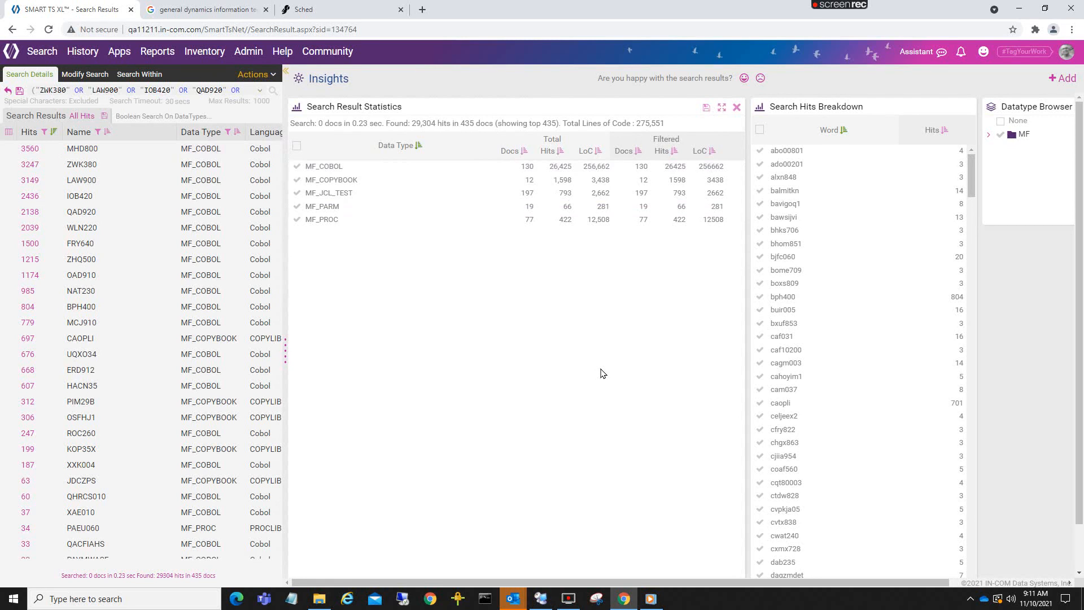
left_click(273, 75)
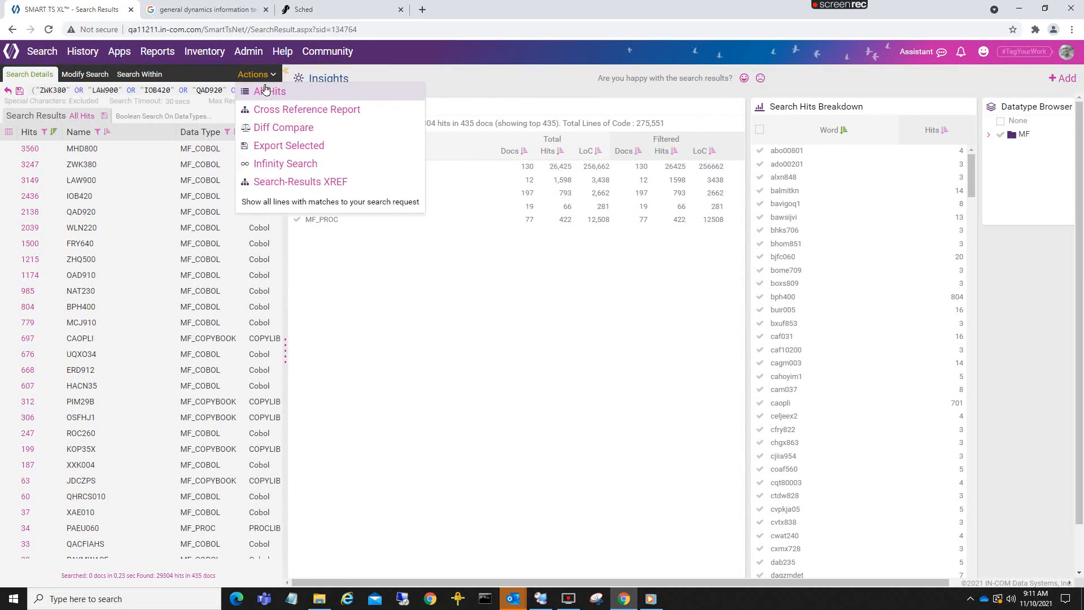
left_click(268, 163)
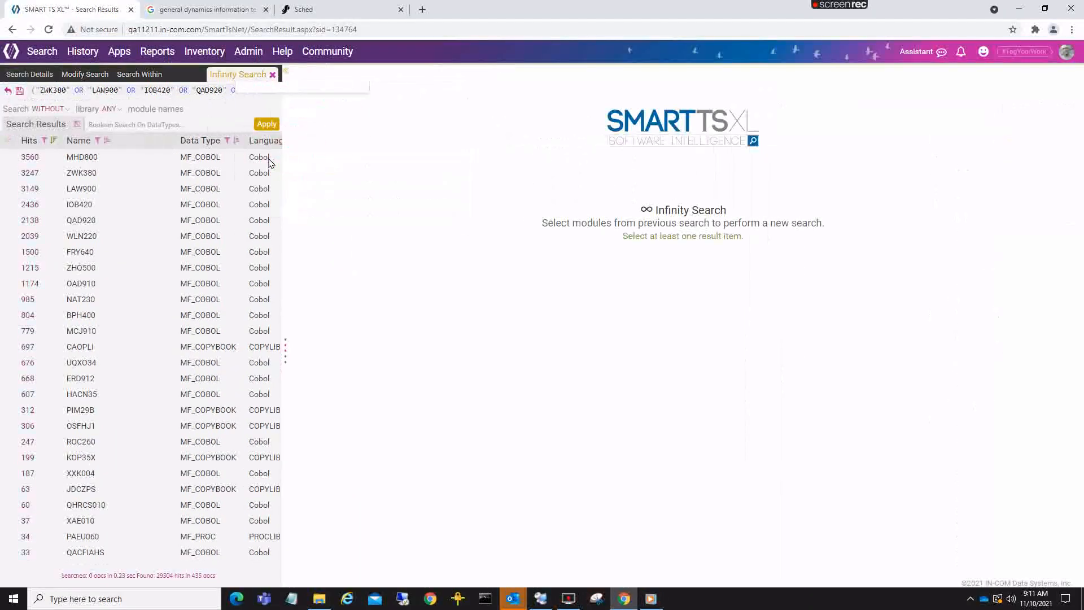
left_click(6, 143)
left_click(265, 124)
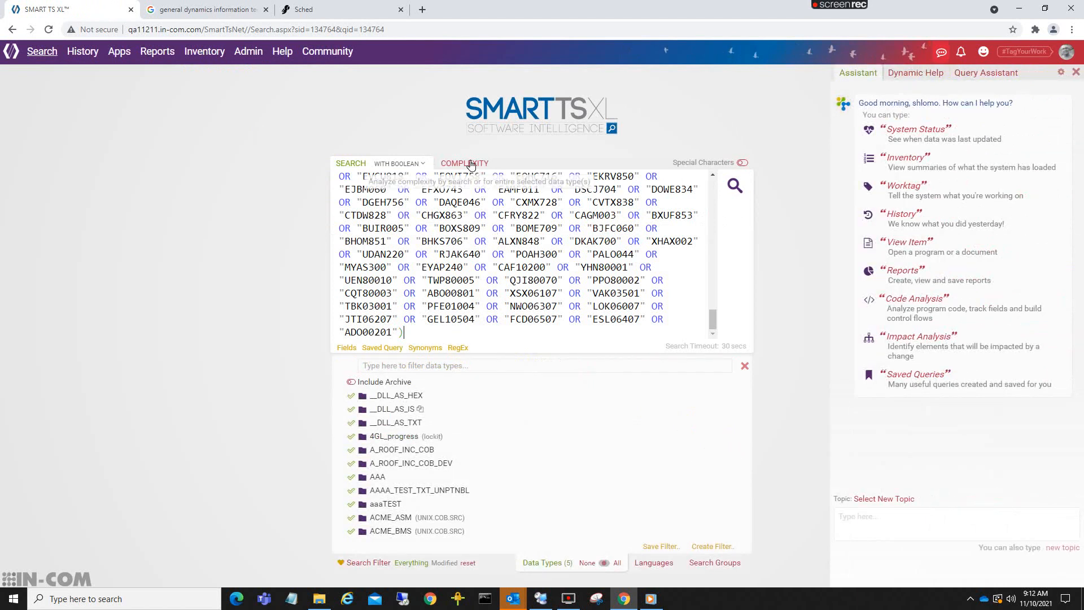
- Switch the query to complexity analysis and put the module list inside a (DATANAME CONTAINS ( condition, removing the surplus parentheses
left_click(450, 163)
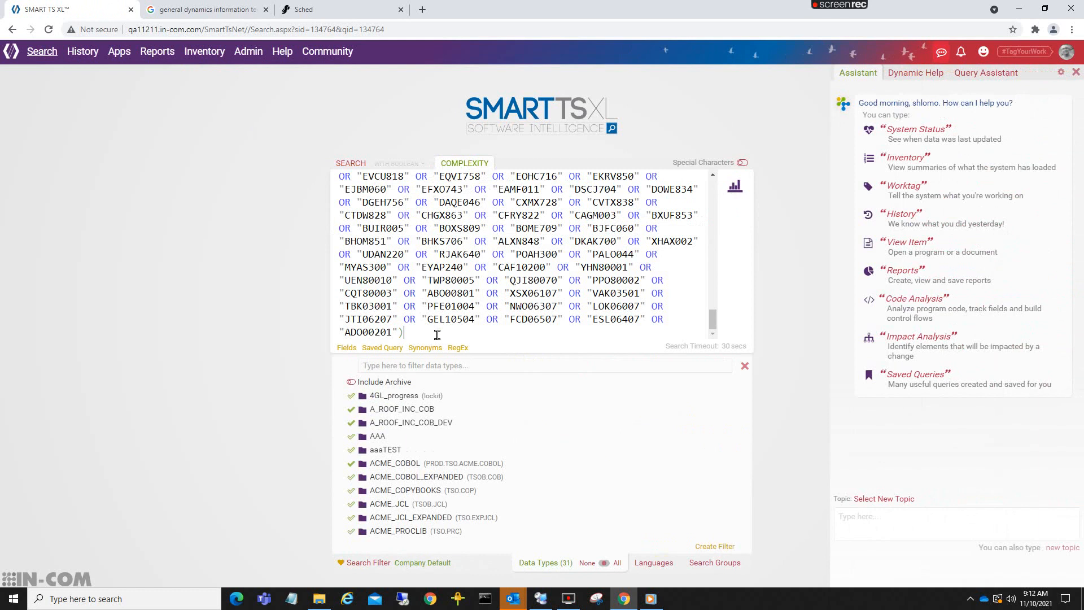
scroll(344, 192, "up", 10)
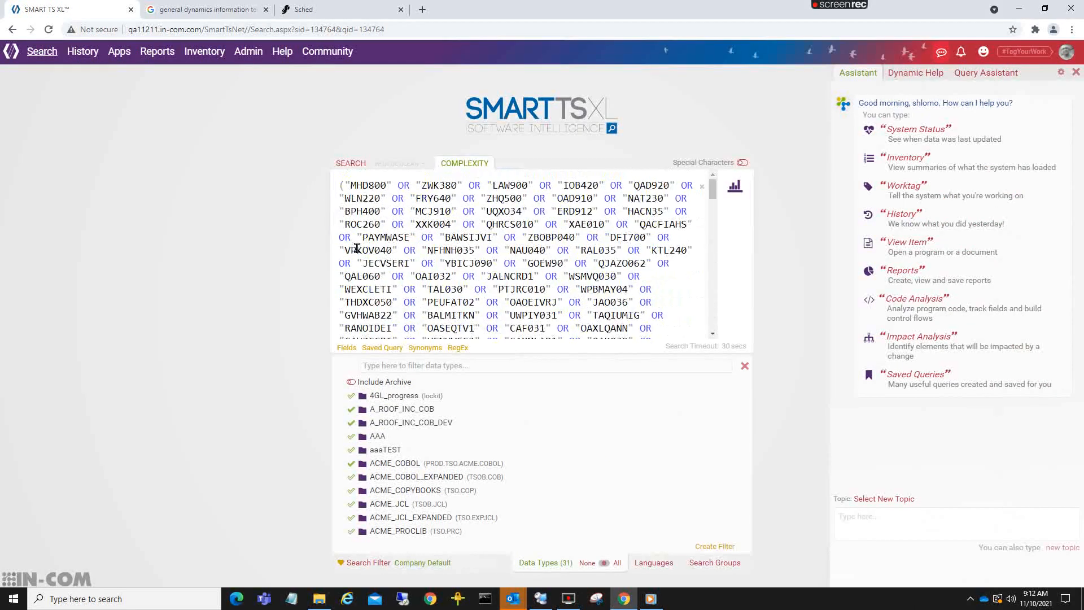
left_click(341, 191)
type("(DATANAME CONTAINS (")
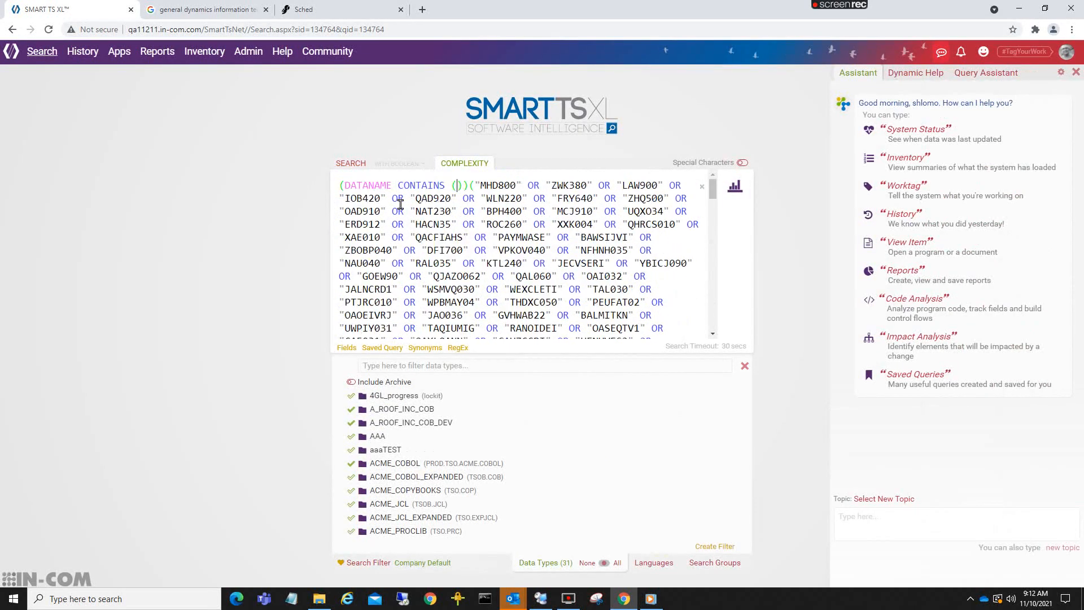
key("Delete")
key("Delete")
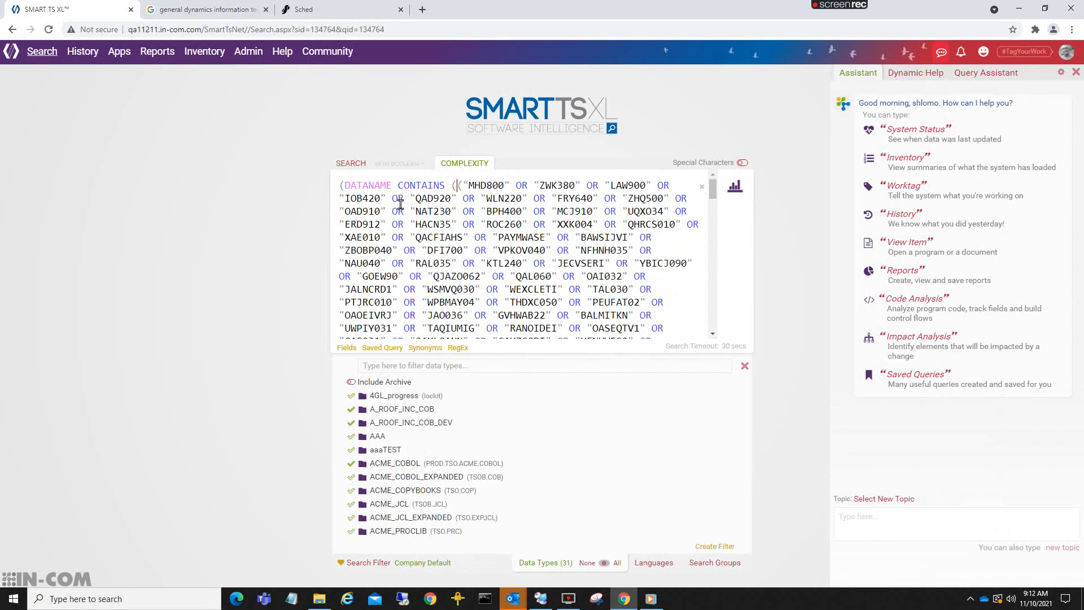
key("Delete")
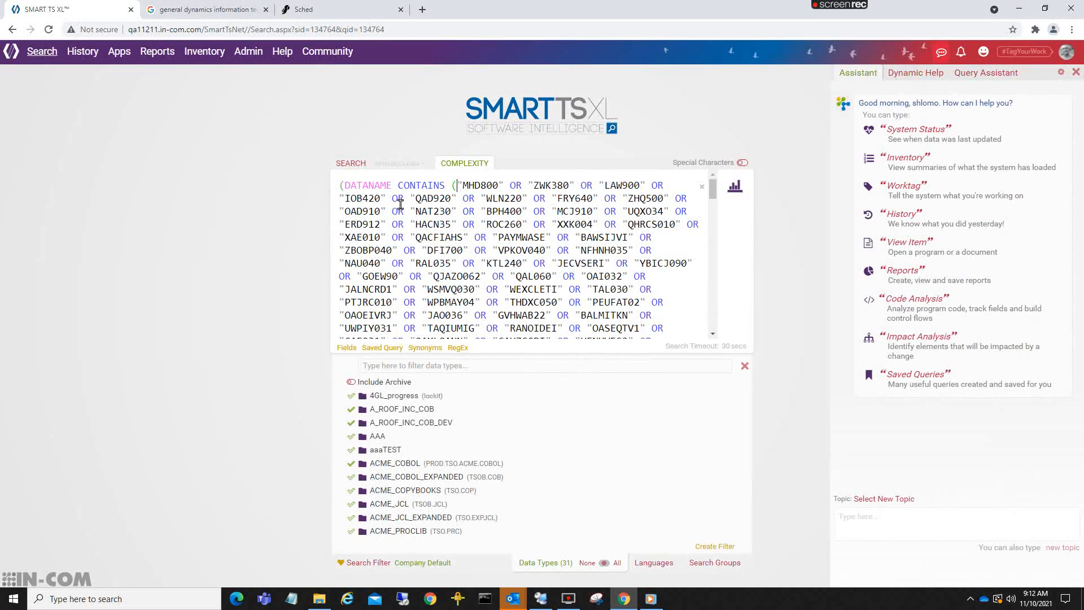
scroll(443, 190, "down", 15)
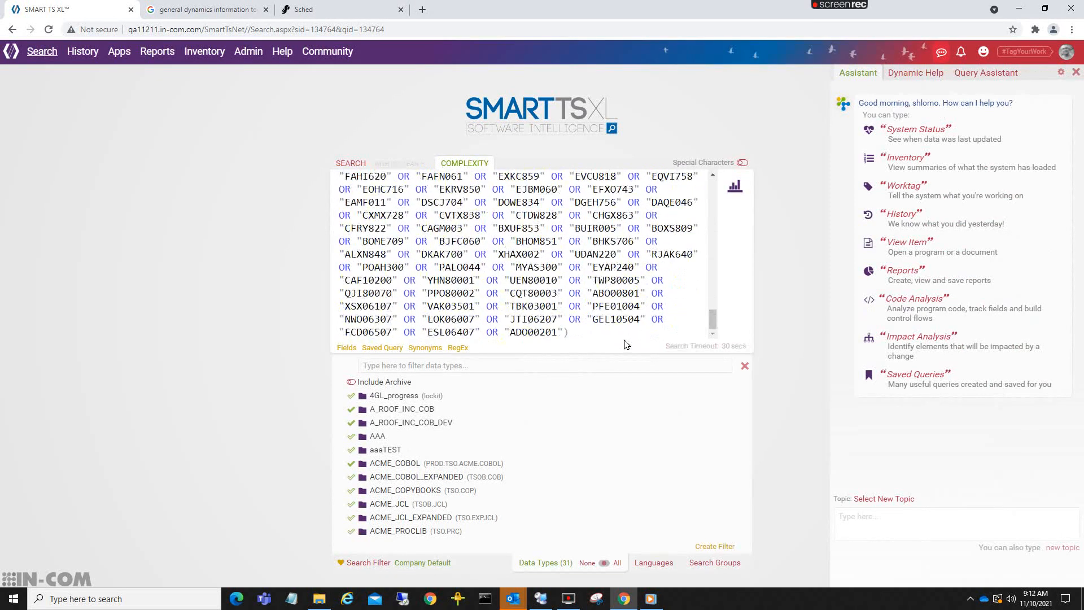
left_click(587, 331)
scroll(580, 321, "up", 15)
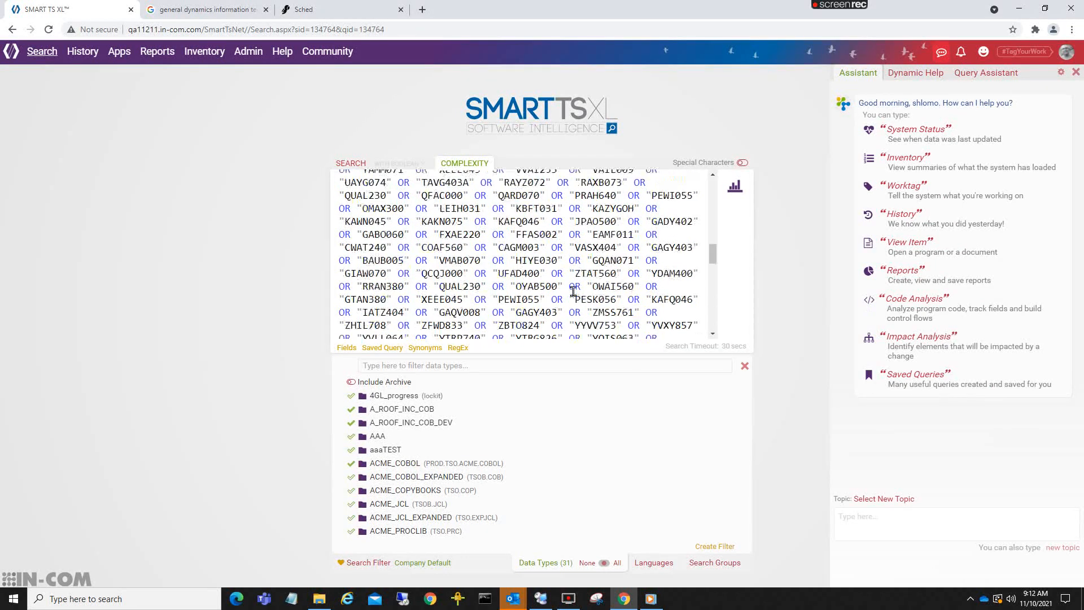
- Review the DATANAME CONTAINS module query, run its complexity analysis, and set the results' view mode to Table
scroll(574, 290, "down", 15)
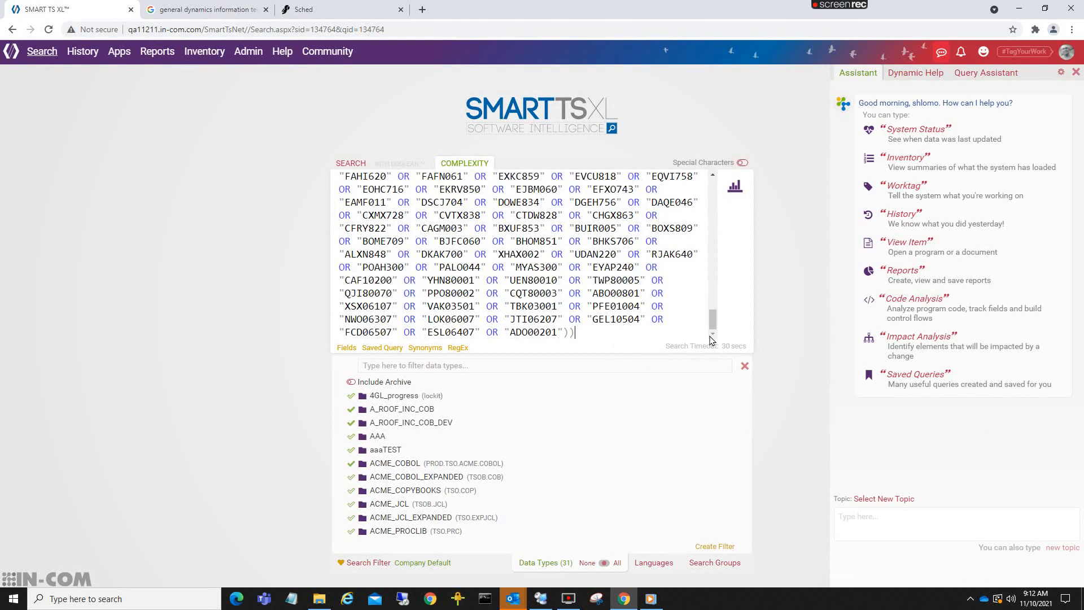
left_click_drag(713, 320, 712, 183)
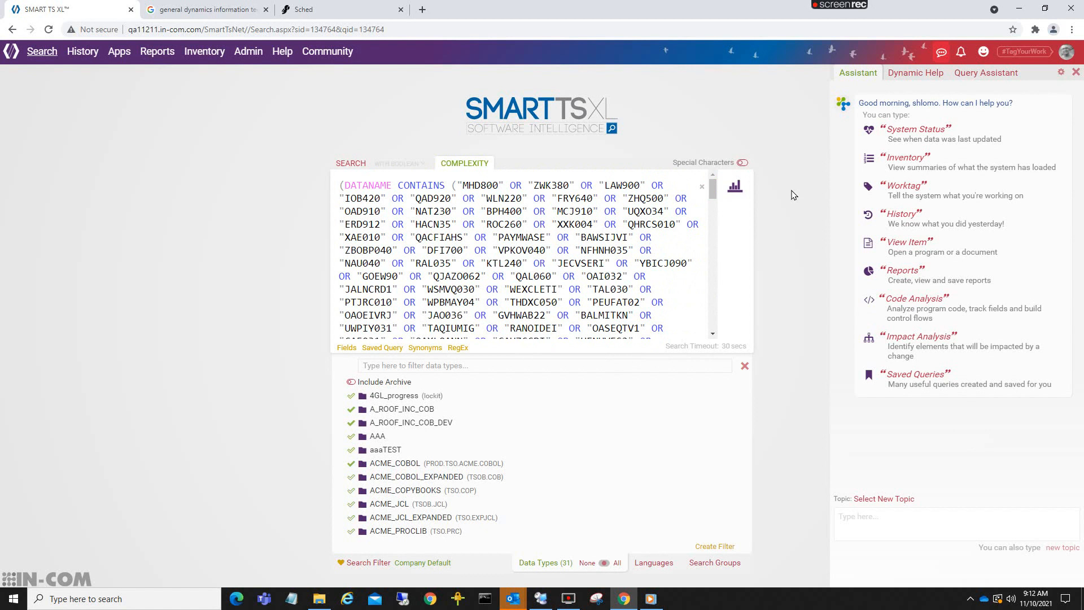
left_click(735, 188)
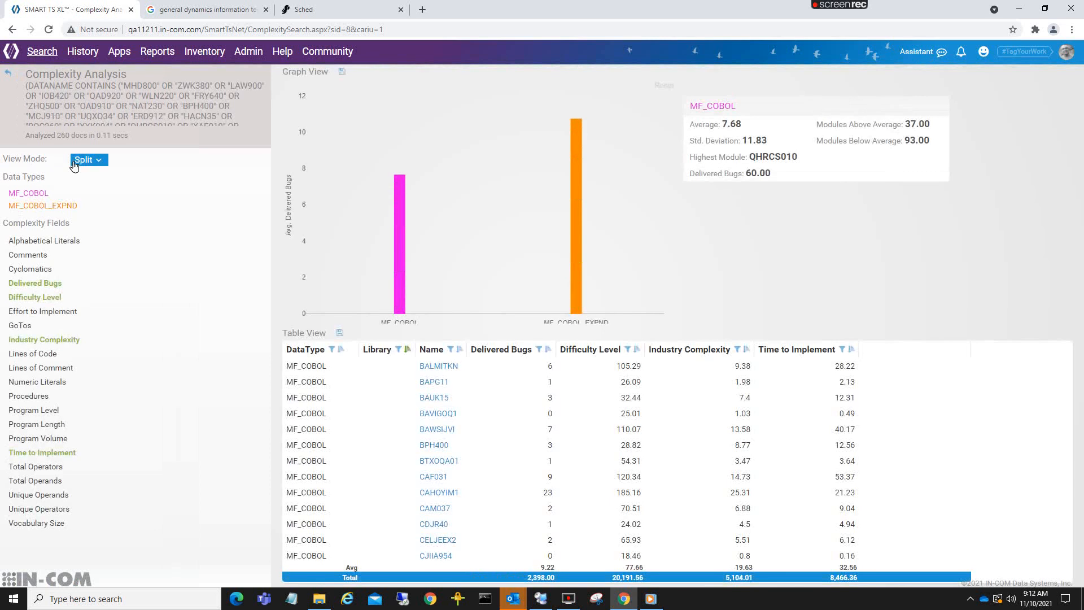
left_click(86, 161)
left_click(82, 189)
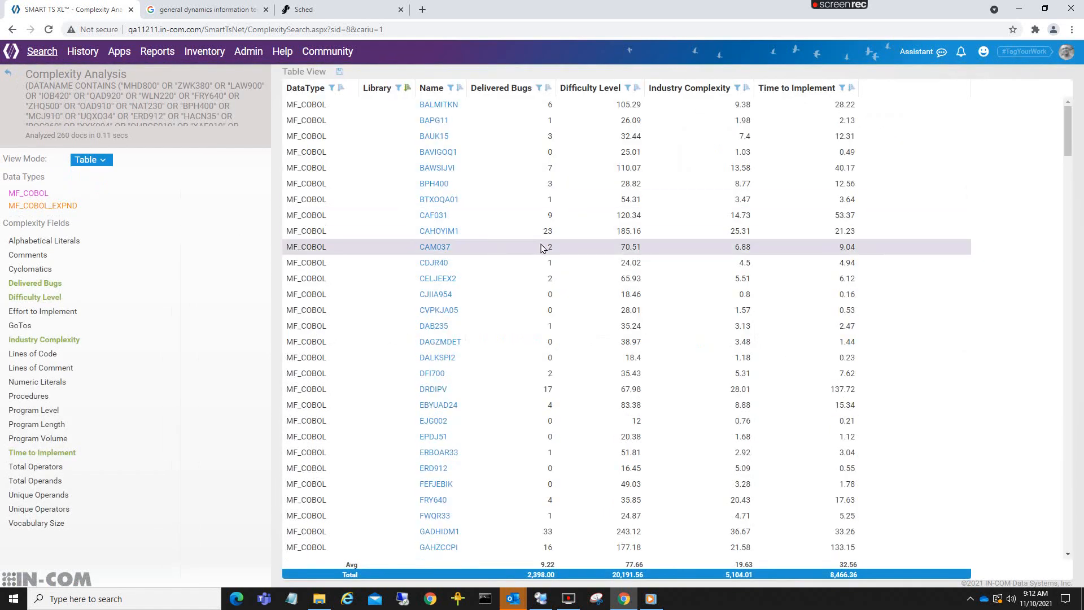
- Examine the modules' delivered bugs, difficulty level, industry complexity and time to implement in the complexity table, and return to the search page
scroll(541, 248, "down", 15)
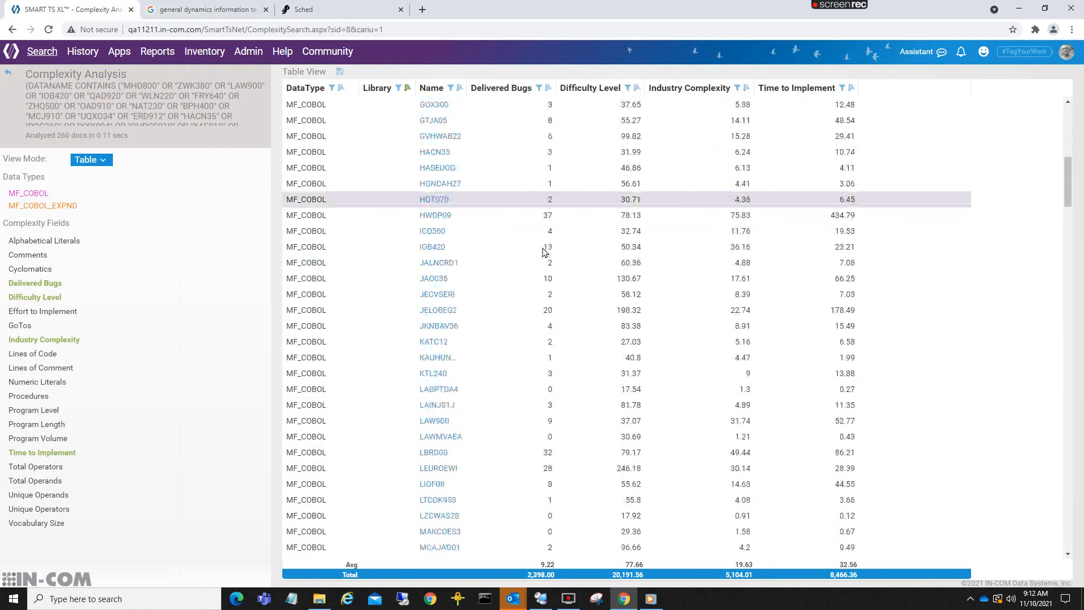
scroll(541, 260, "down", 20)
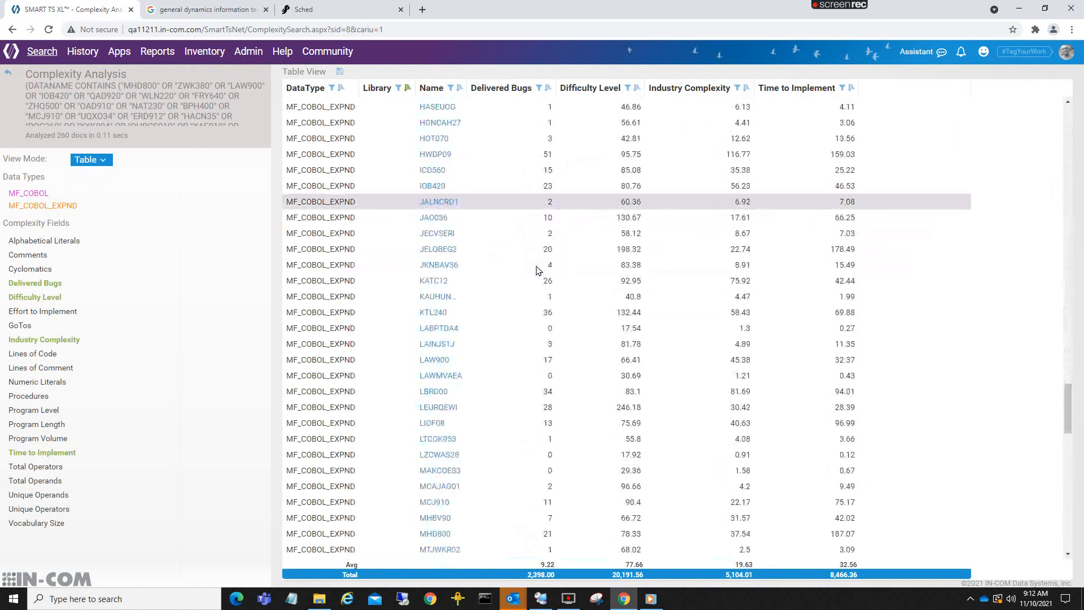
scroll(520, 407, "up", 20)
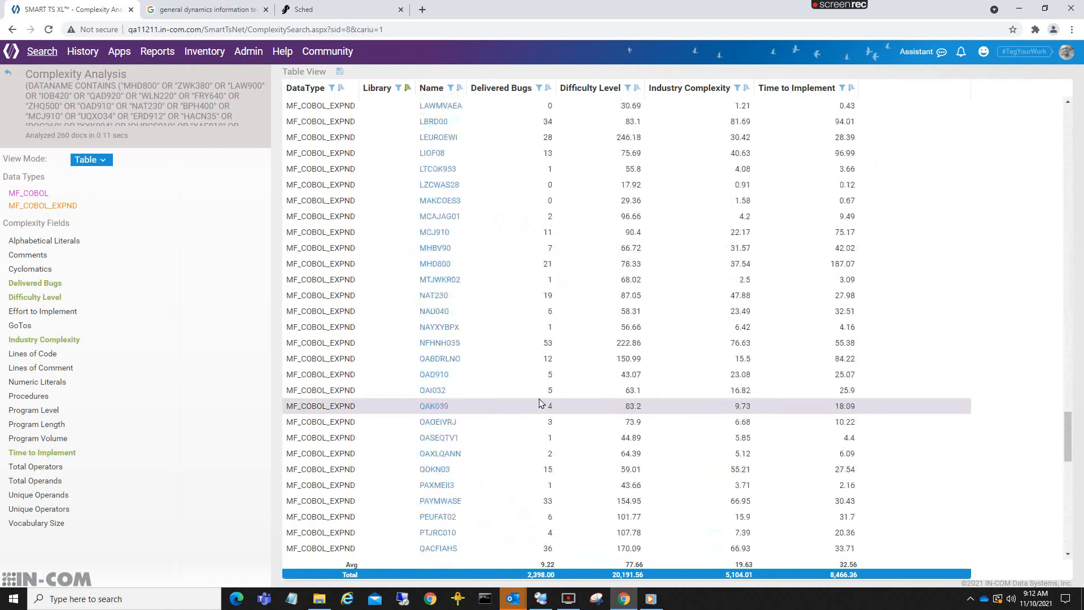
scroll(539, 402, "up", 20)
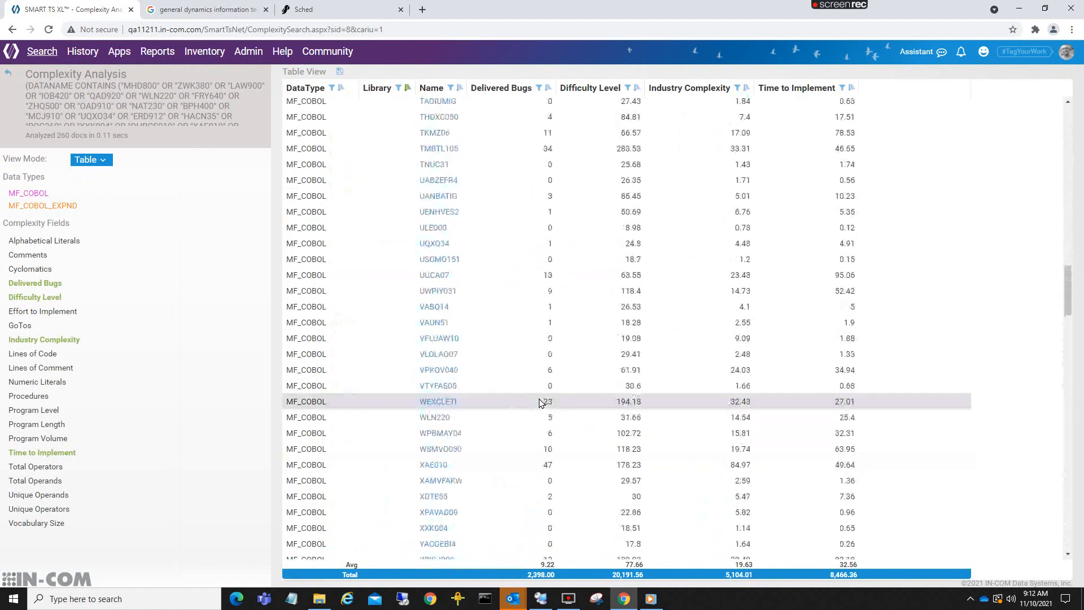
scroll(539, 402, "up", 20)
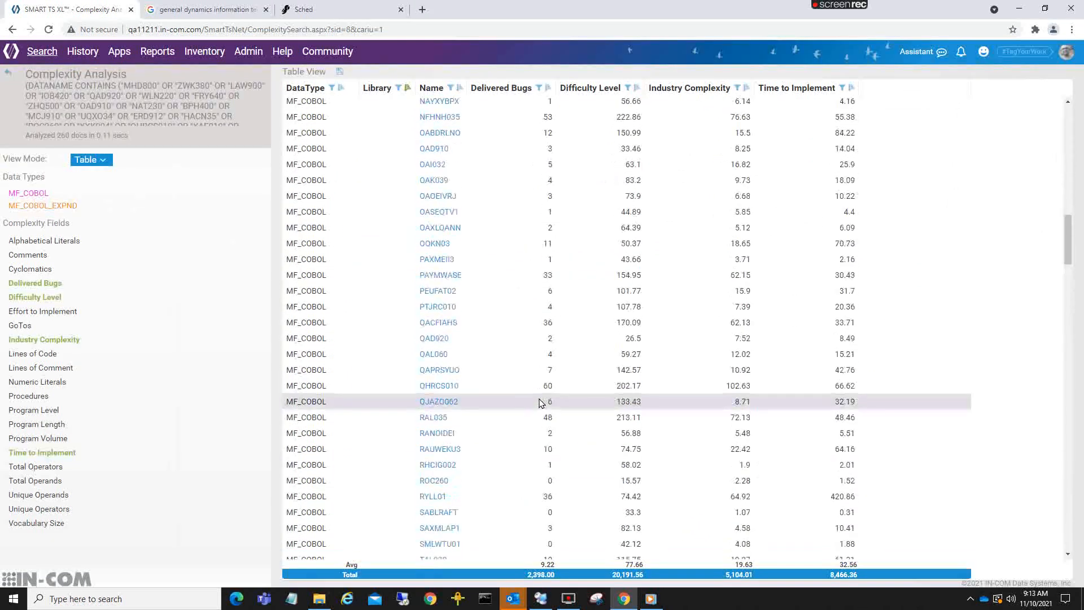
scroll(539, 402, "up", 15)
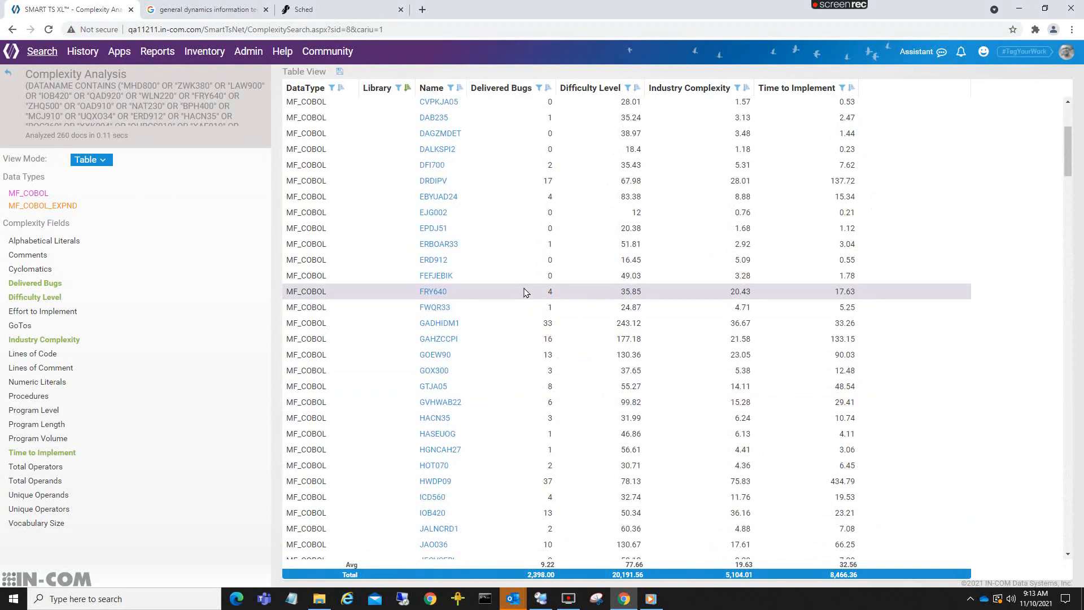
scroll(524, 292, "up", 4)
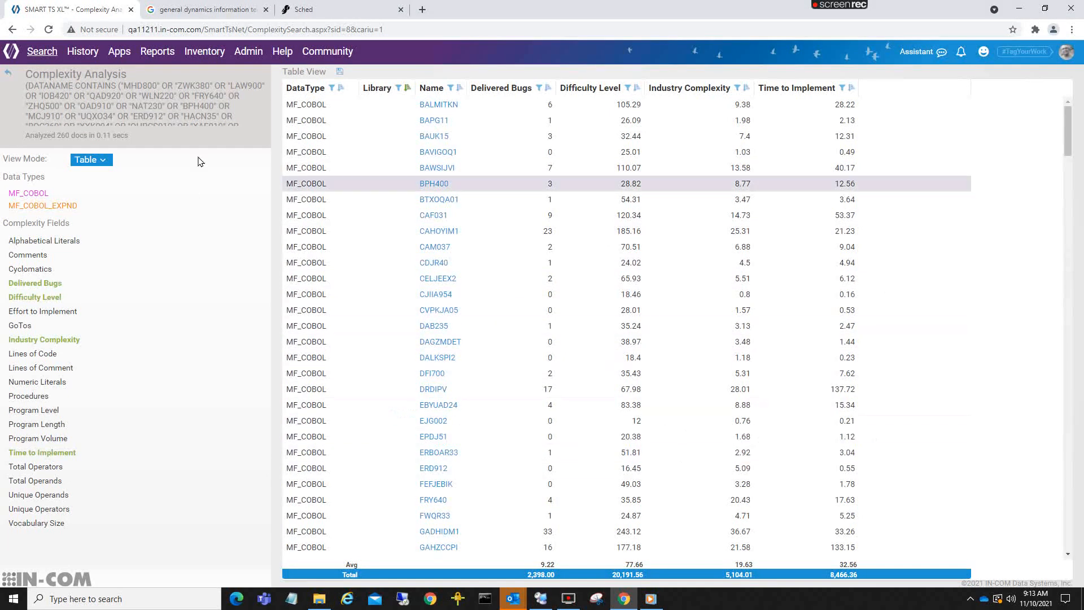
left_click(29, 55)
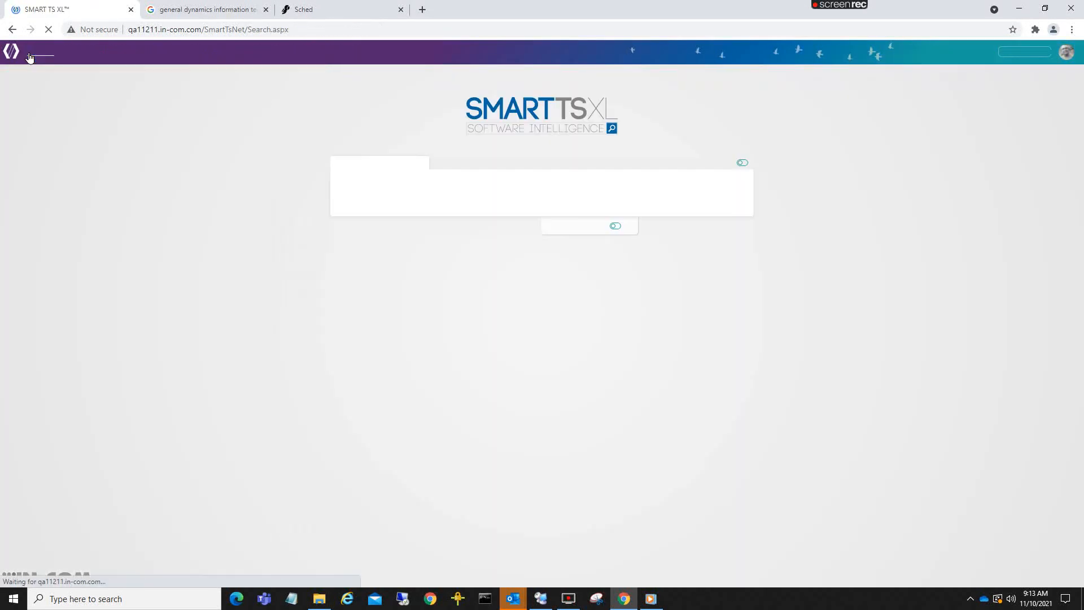